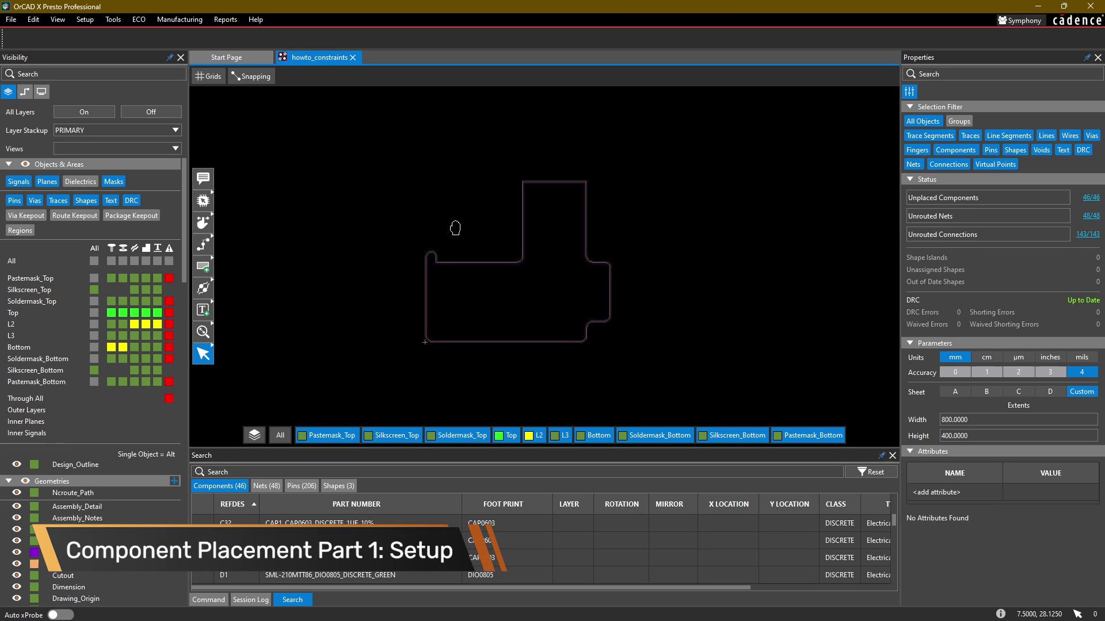
Start Place Component from the Move tool's flyout.
scroll(455, 224, "up", 2)
scroll(455, 225, "down", 2)
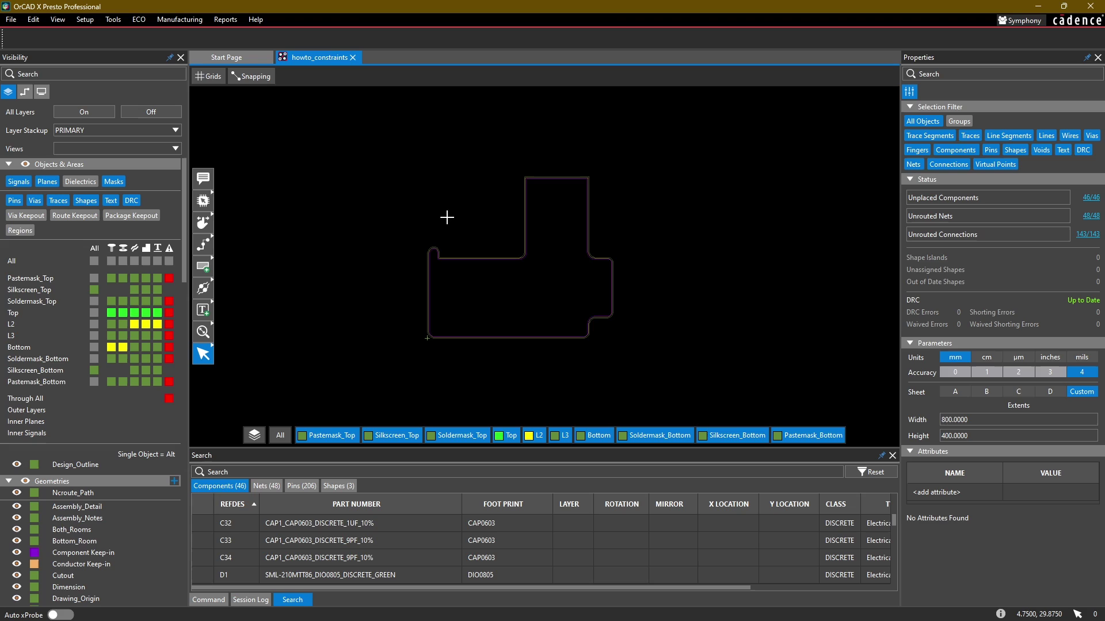
middle_click_drag(446, 218, 439, 216)
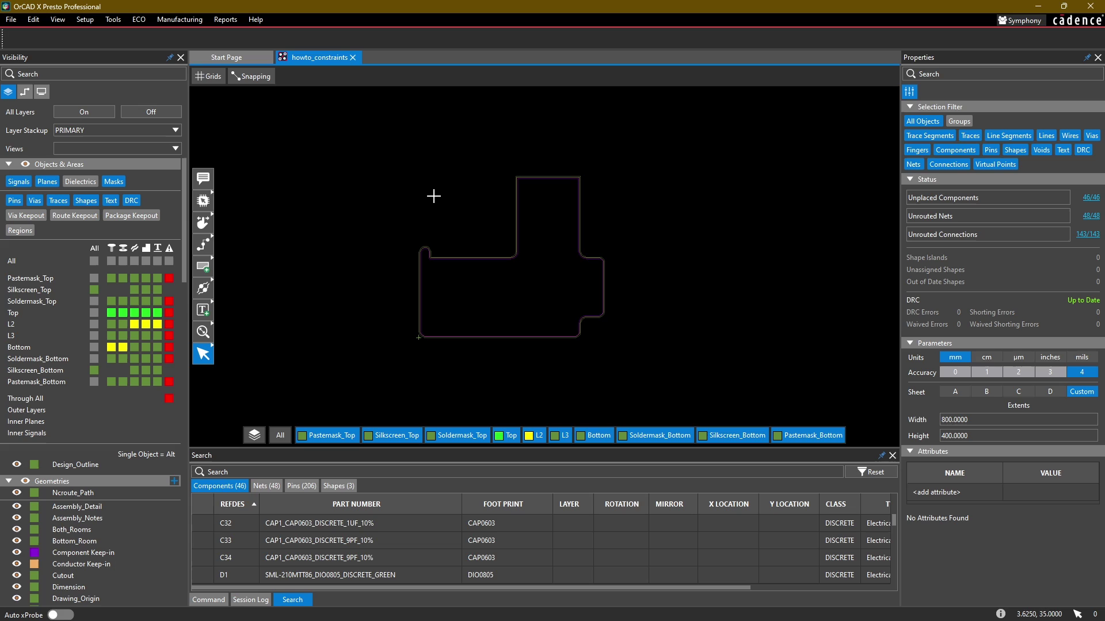
middle_click_drag(436, 199, 423, 245)
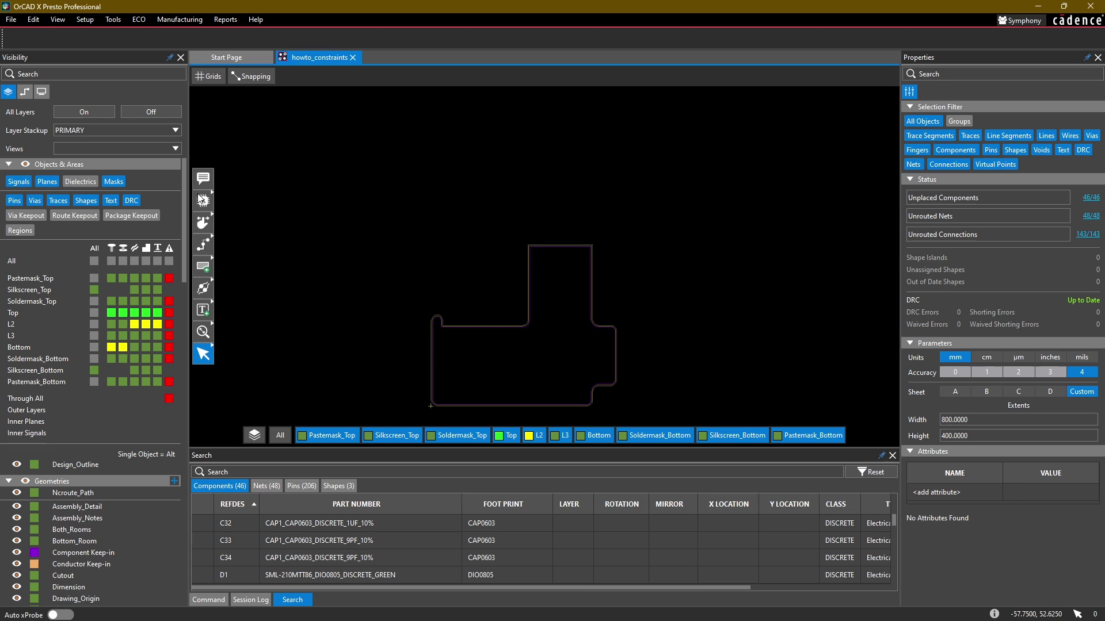
middle_click_drag(387, 182, 409, 184)
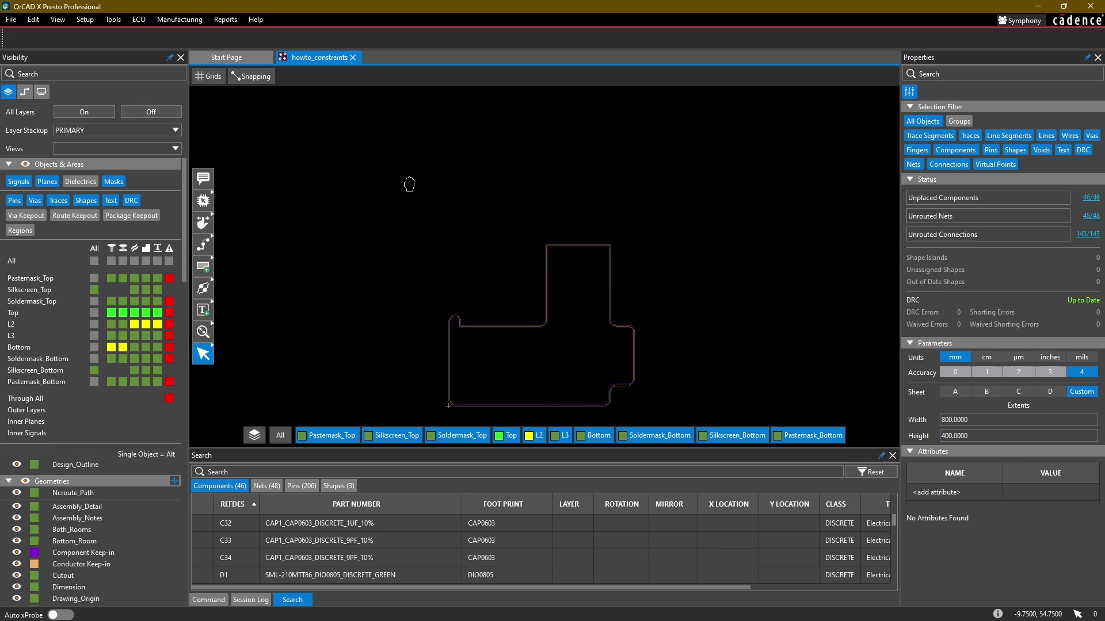
left_click(203, 203)
mouse_move(204, 205)
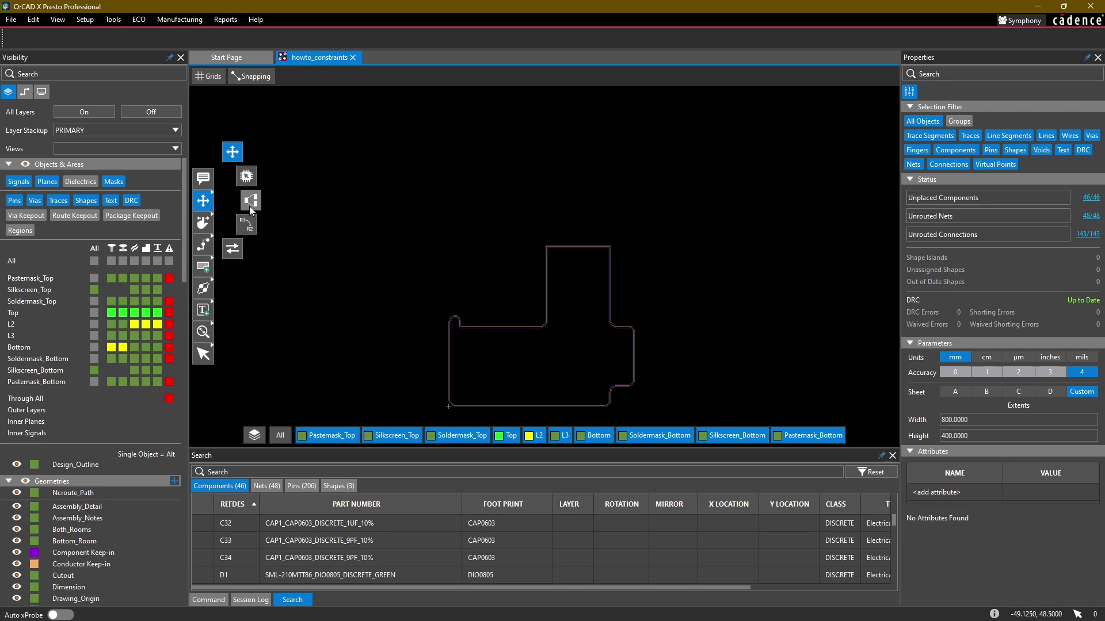
left_click(246, 176)
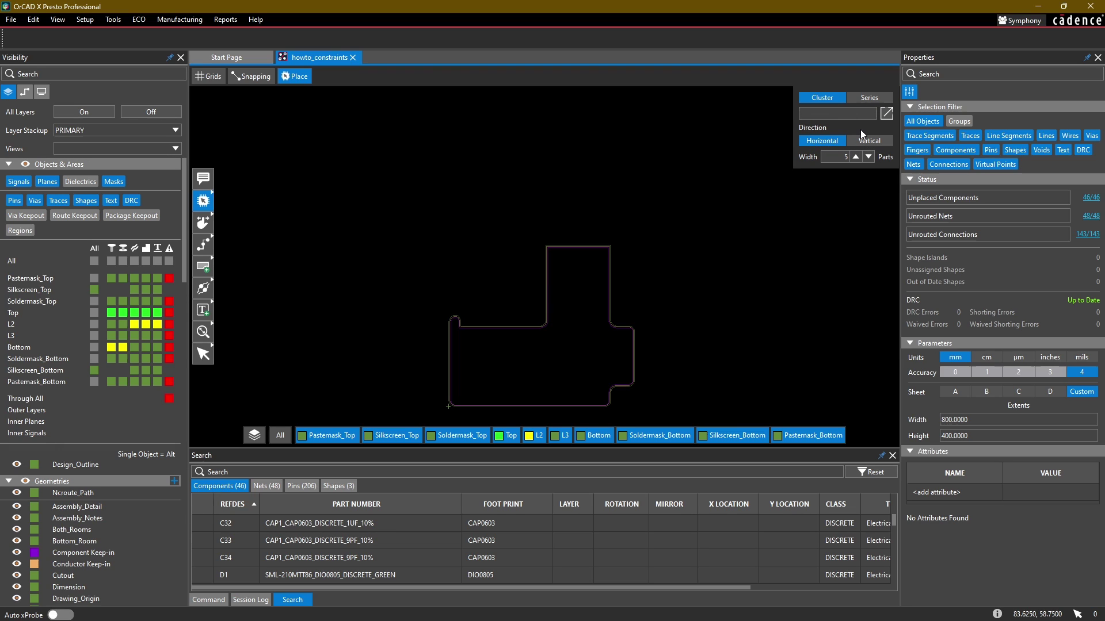
Toggle Place mode back on with Cluster, Horizontal, width 5 options, and zoom out beside the board.
left_click(298, 78)
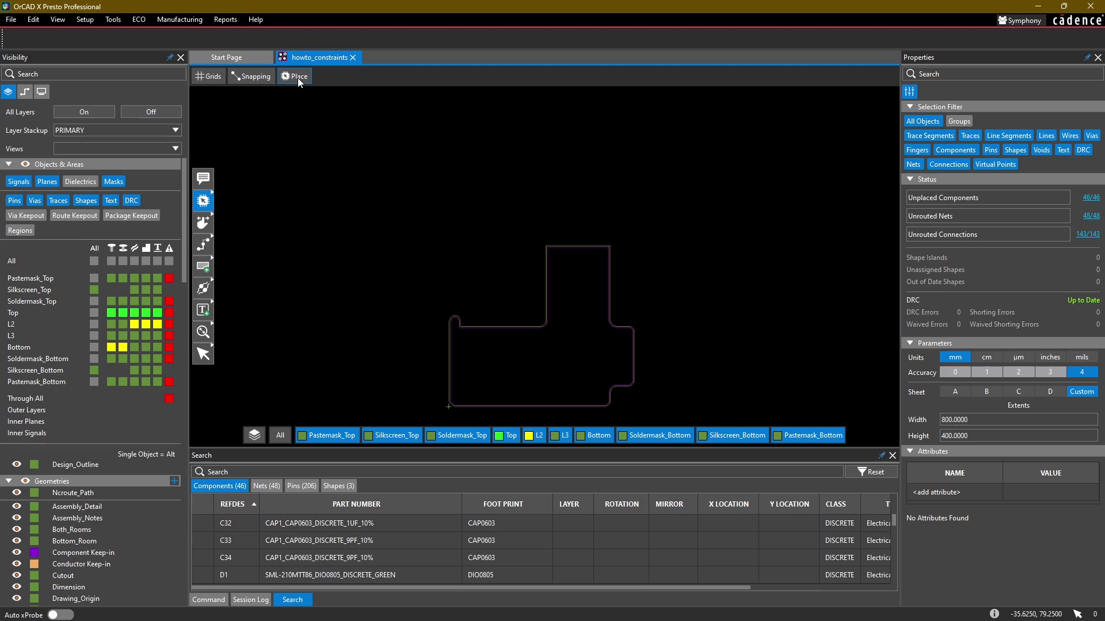
left_click(298, 78)
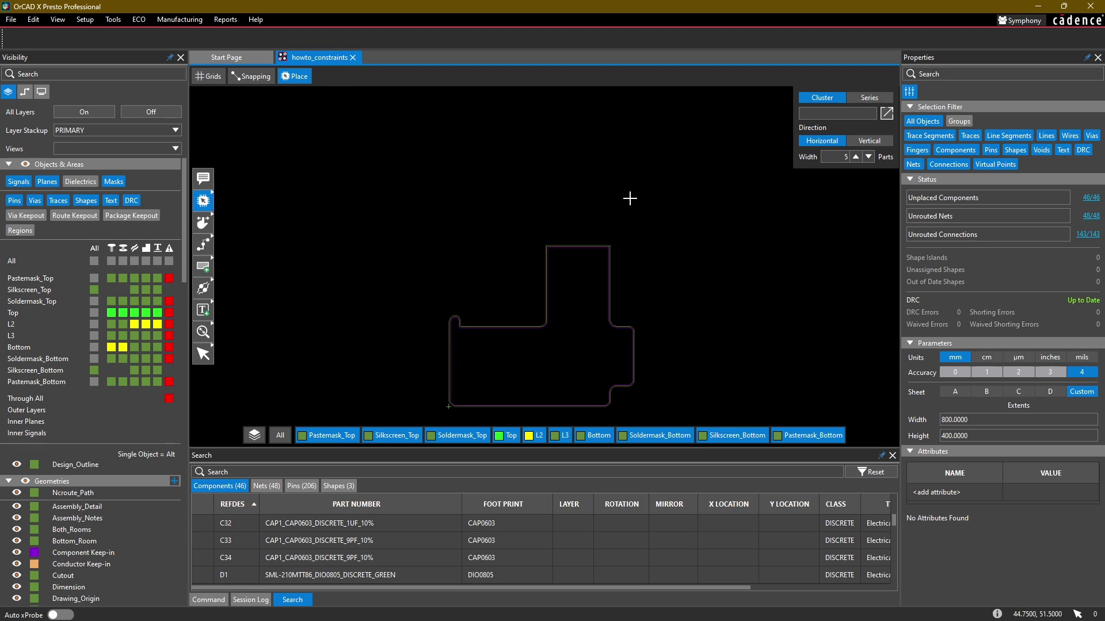
key("Escape")
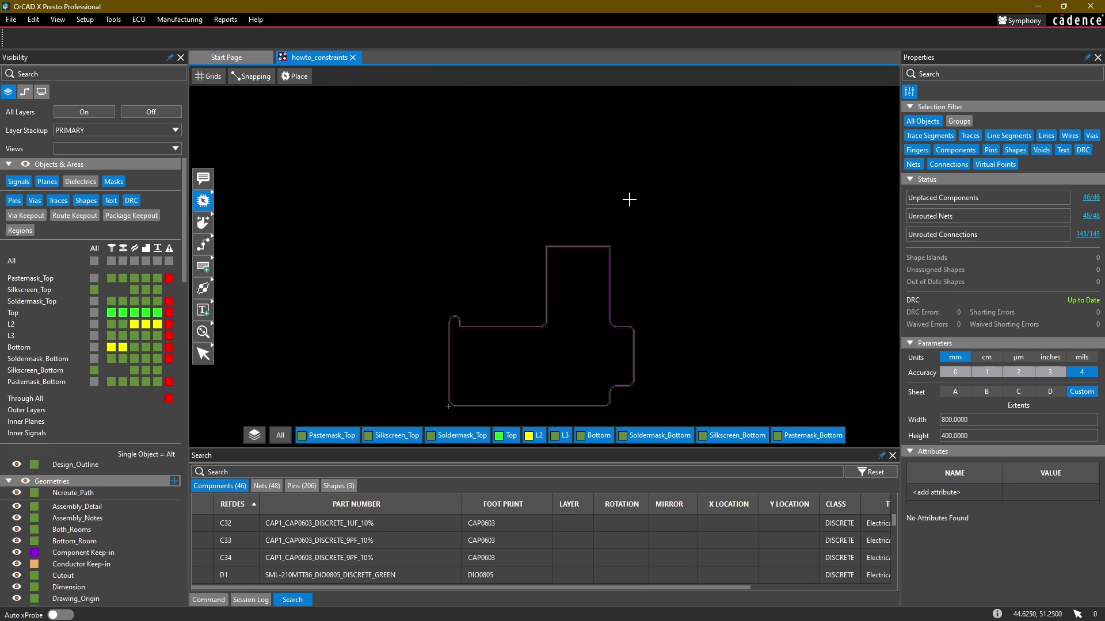
key("Tab")
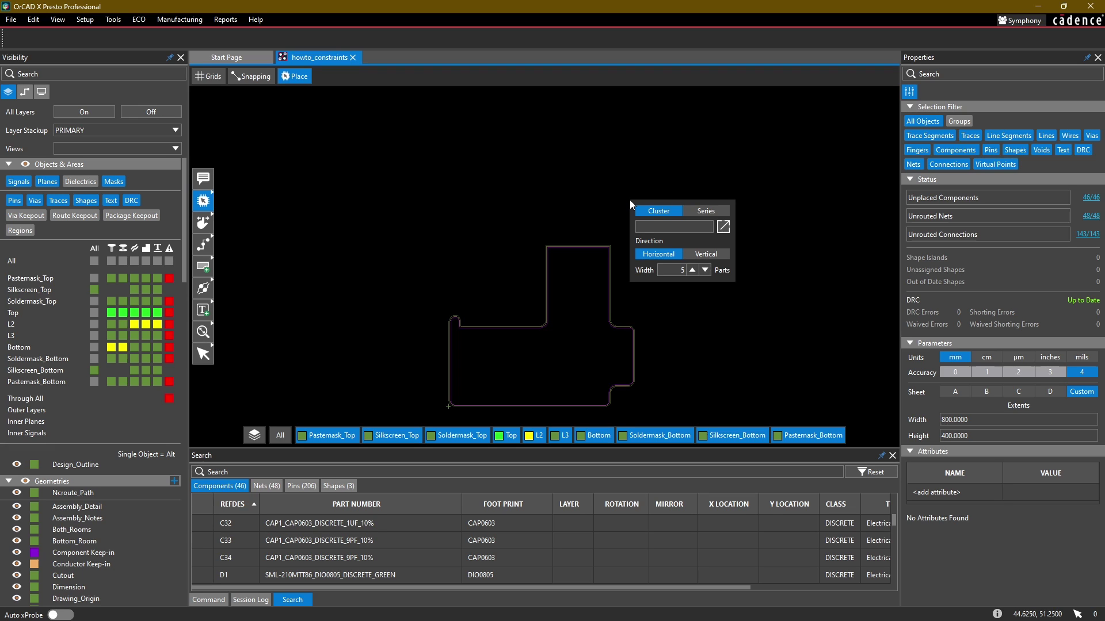
key("Escape")
key("p")
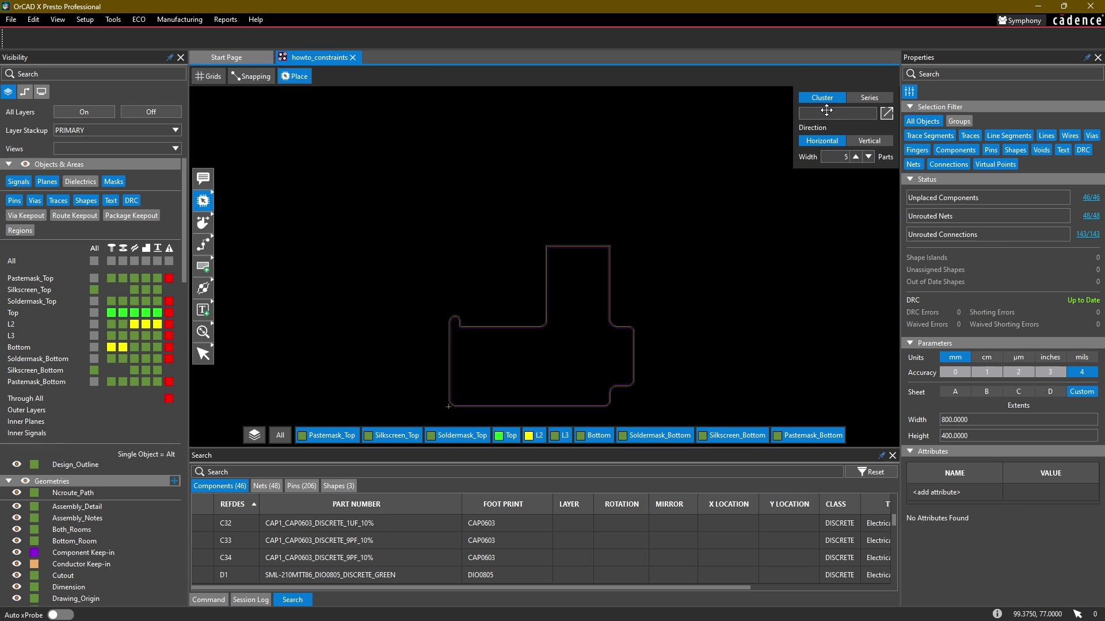
scroll(594, 185, "down", 2)
middle_click_drag(569, 162, 544, 251)
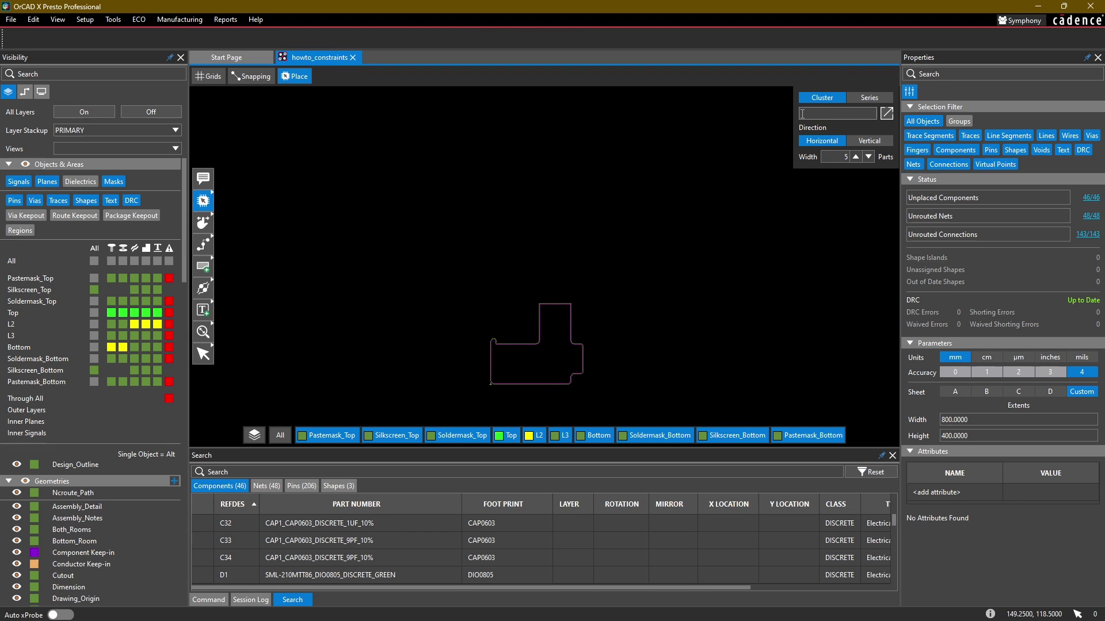
Place C32 on the Top layer at X 16.5, Y 51.95 and enlarge the Search list area.
left_click(831, 117)
type("C32")
key("Return")
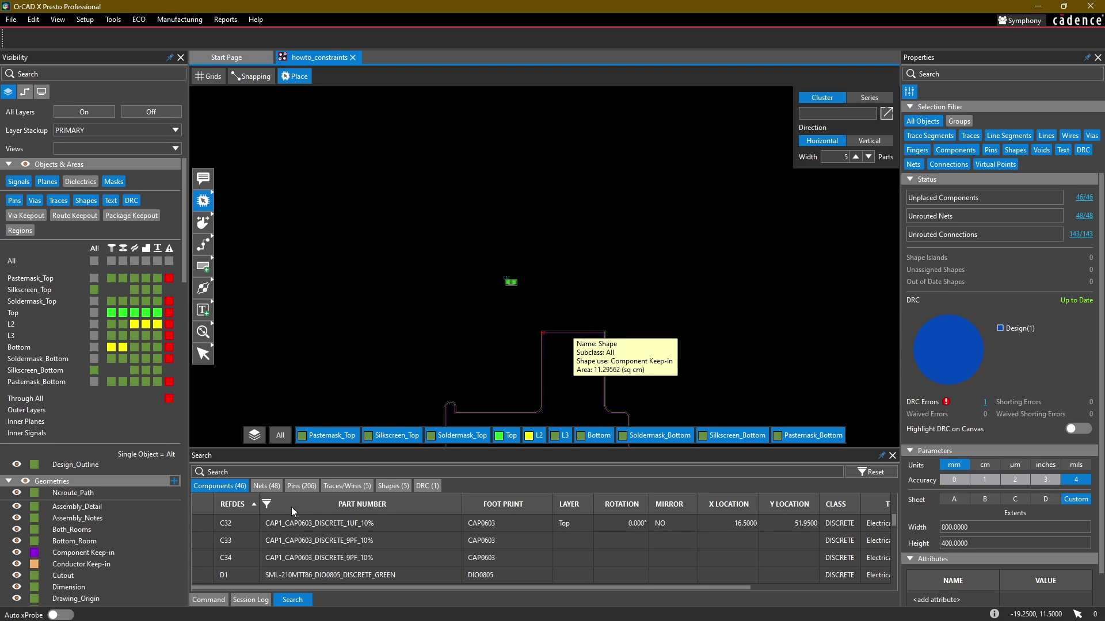
left_click_drag(437, 449, 438, 419)
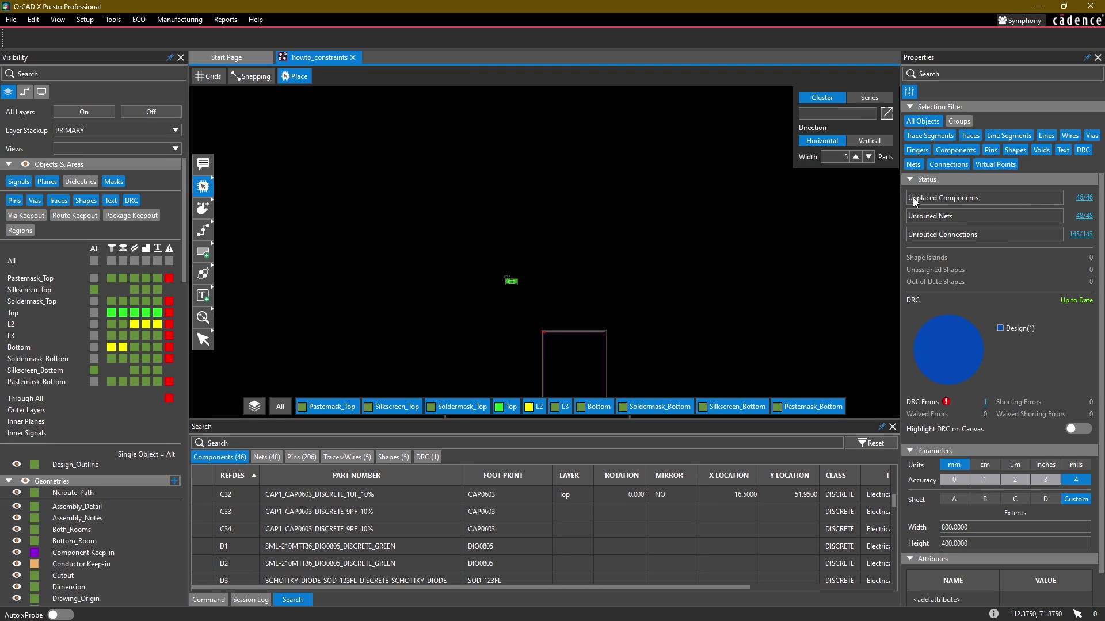
Select unplaced components C15 through Y2 and drop all 46 as a cluster above the board.
left_click(1084, 197)
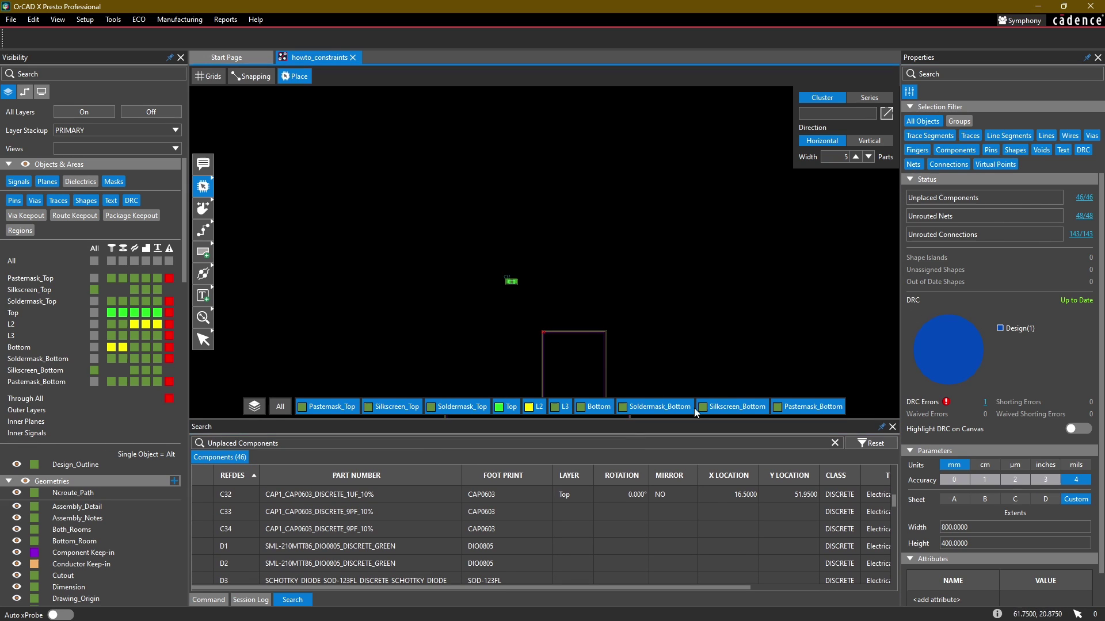
left_click(241, 502)
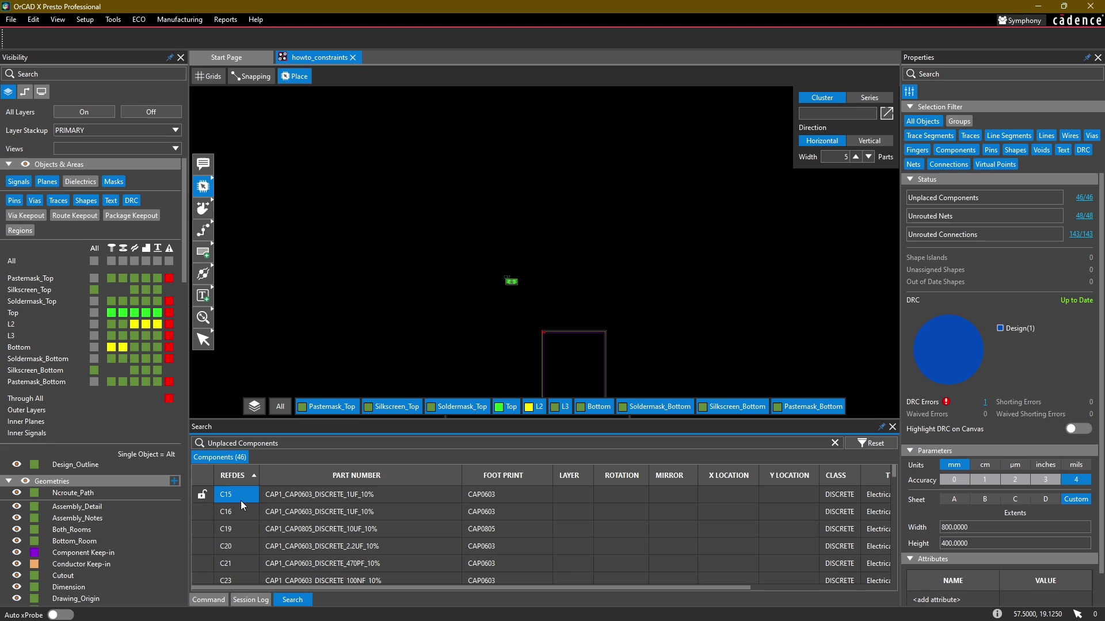
key("ctrl+a")
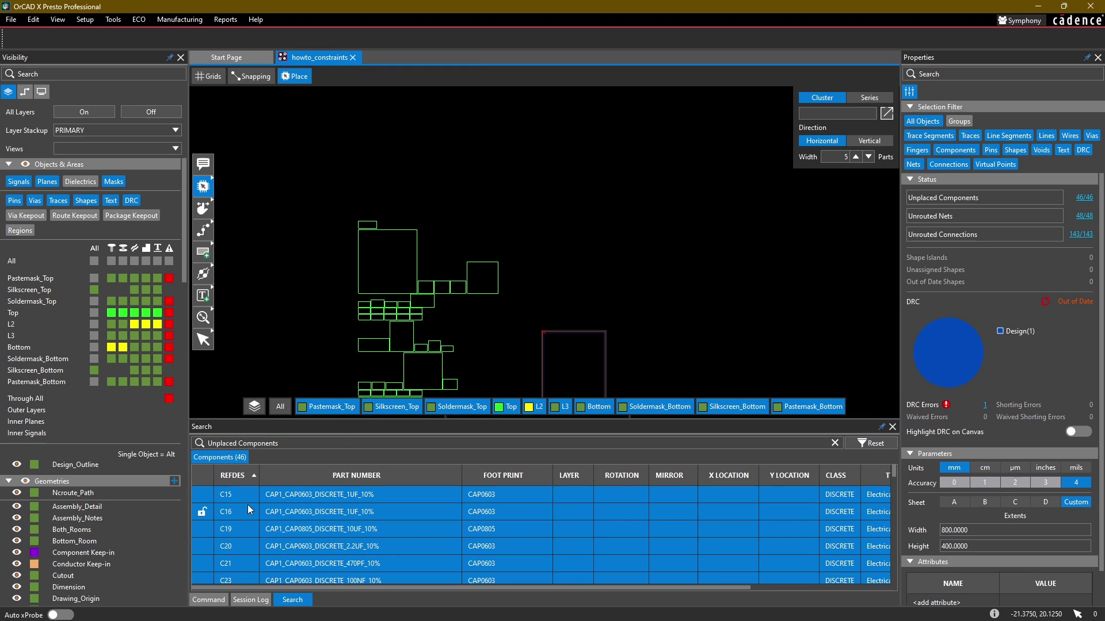
left_click(242, 502)
scroll(243, 506, "down", 13)
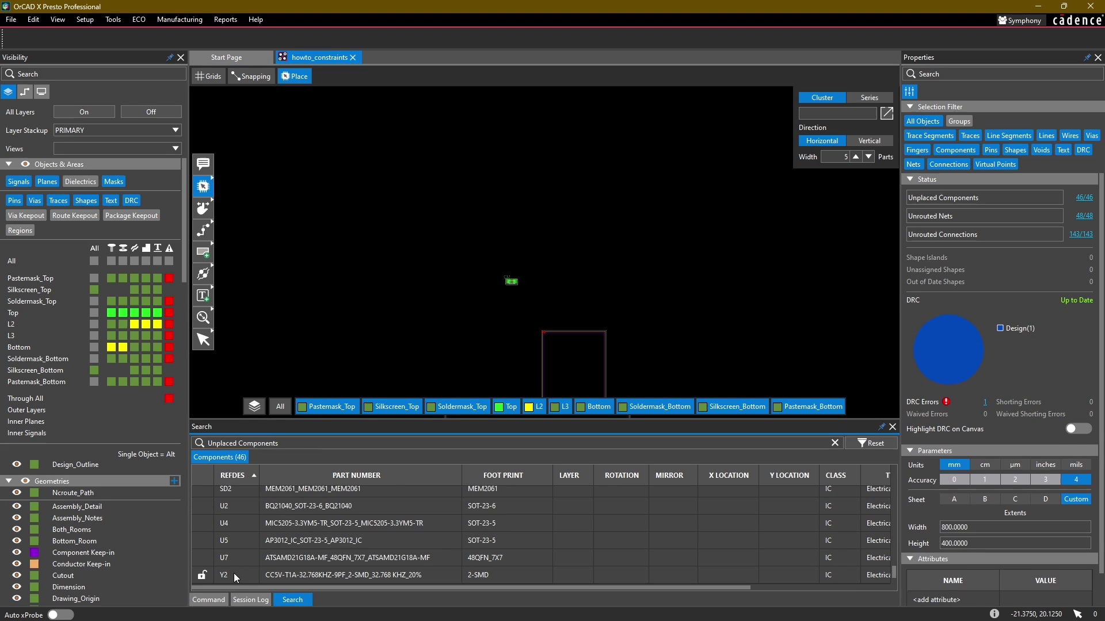
left_click(234, 573, "shift")
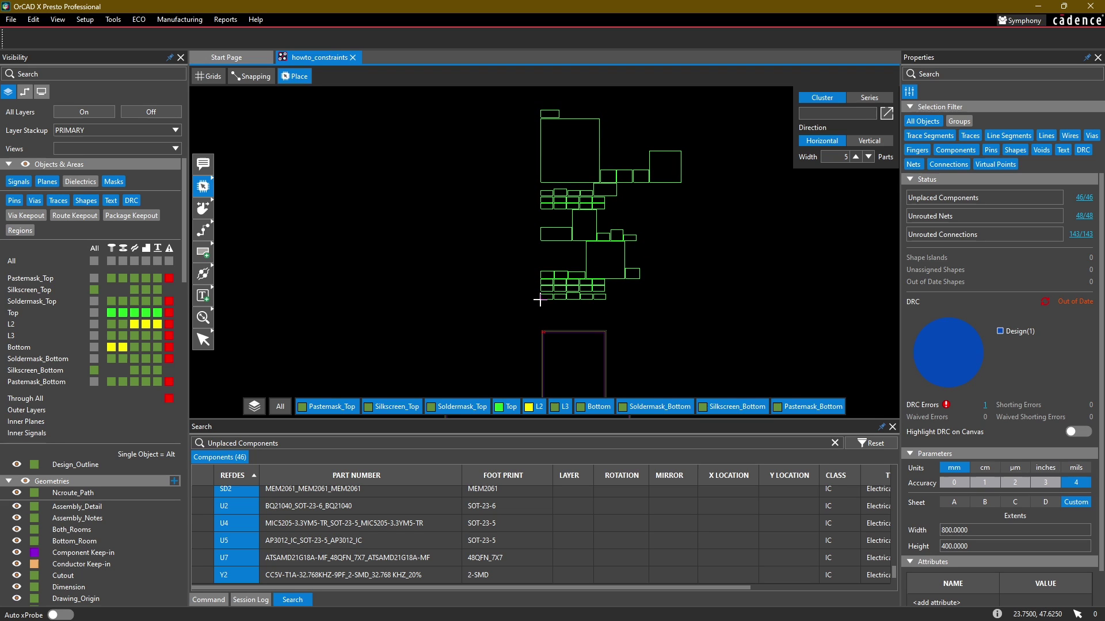
left_click(539, 299)
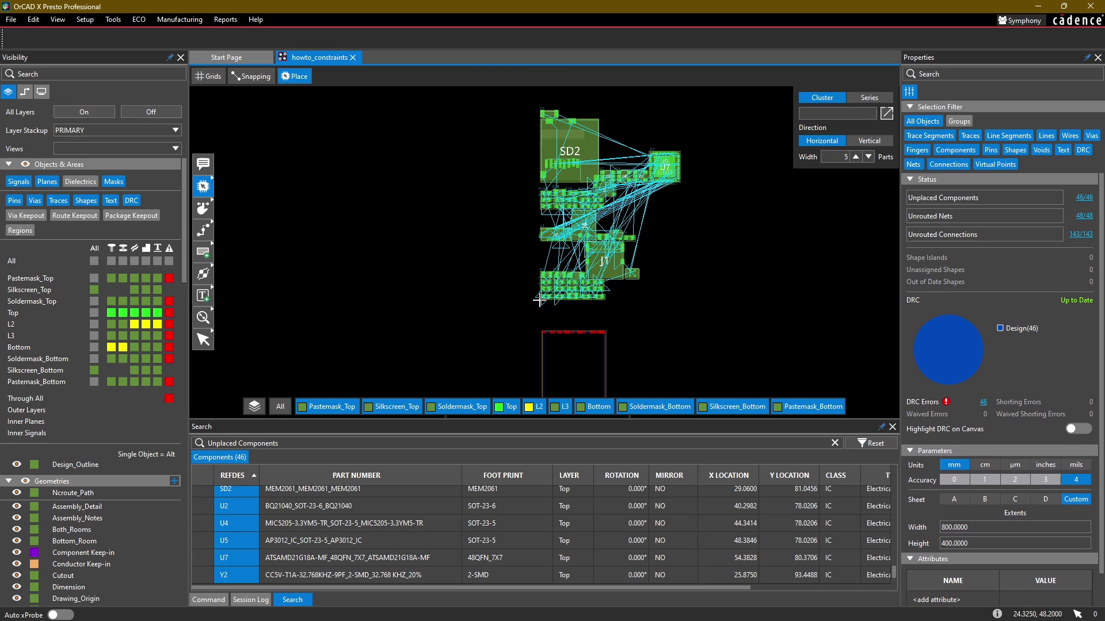
middle_click_drag(484, 264, 426, 218)
middle_click_drag(428, 313, 430, 346)
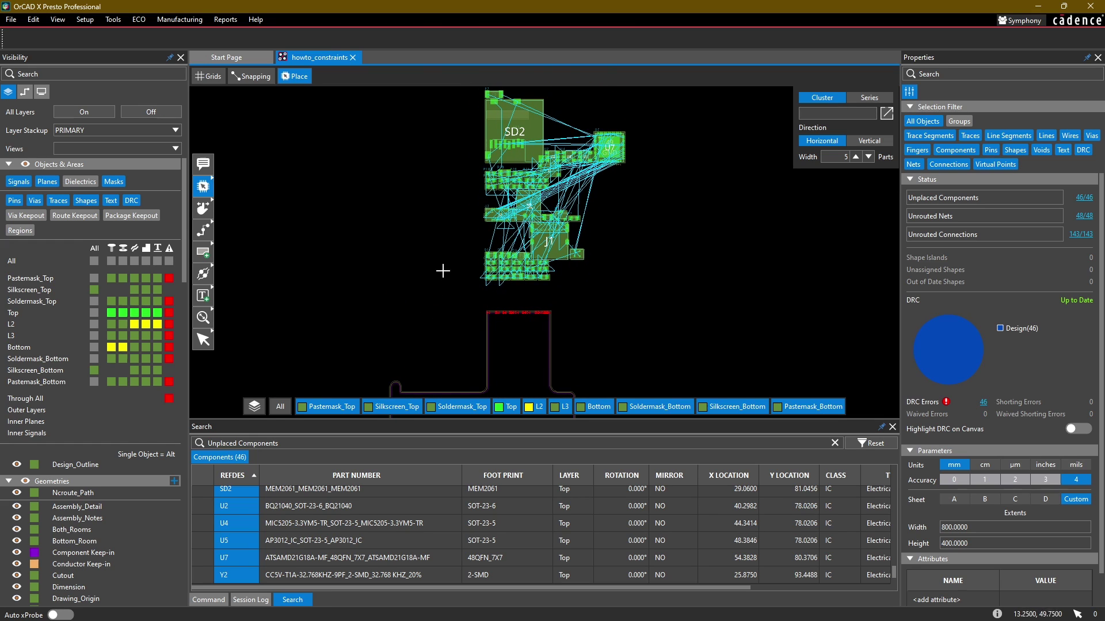
Place diodes D1–D3 as a horizontal cluster left of the capacitor group.
scroll(438, 241, "up", 3)
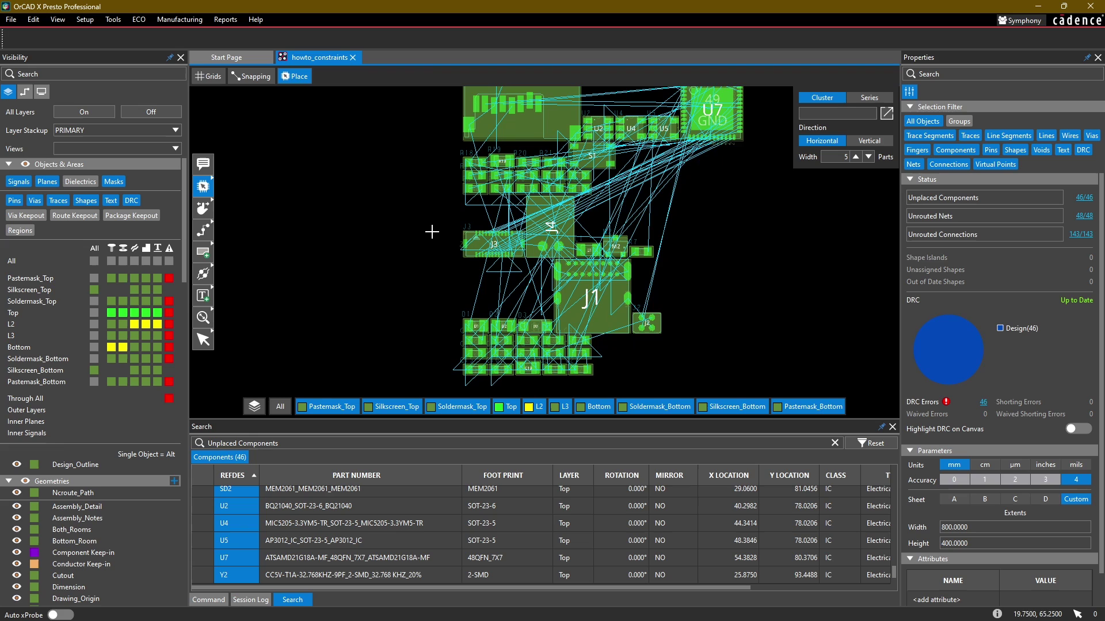
middle_click_drag(417, 315, 450, 258)
scroll(469, 272, "up", 2)
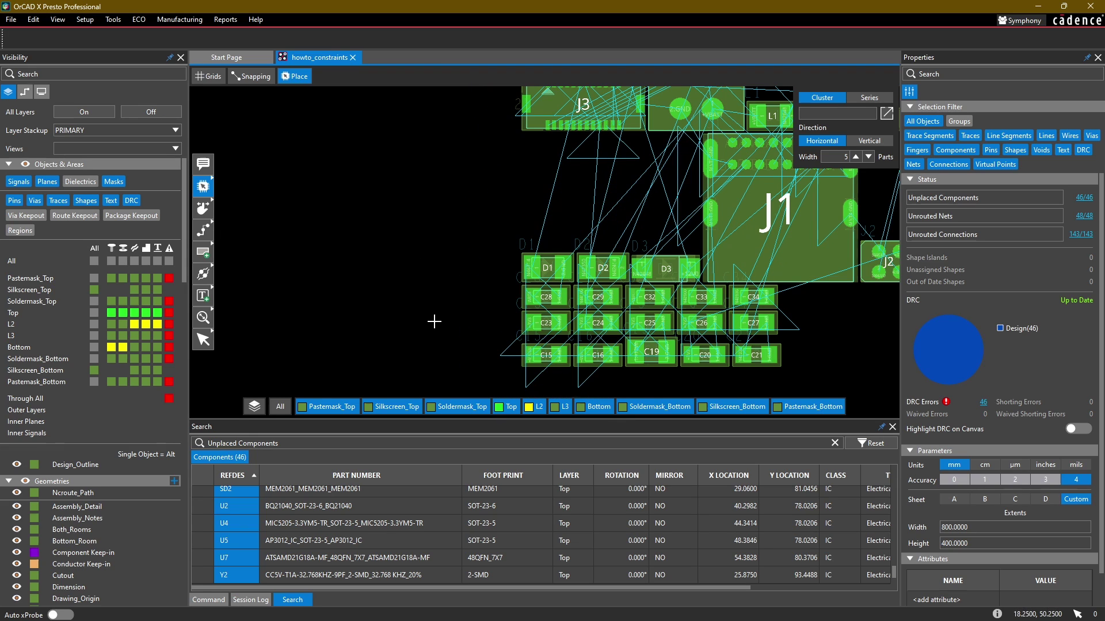
scroll(444, 259, "down", 1)
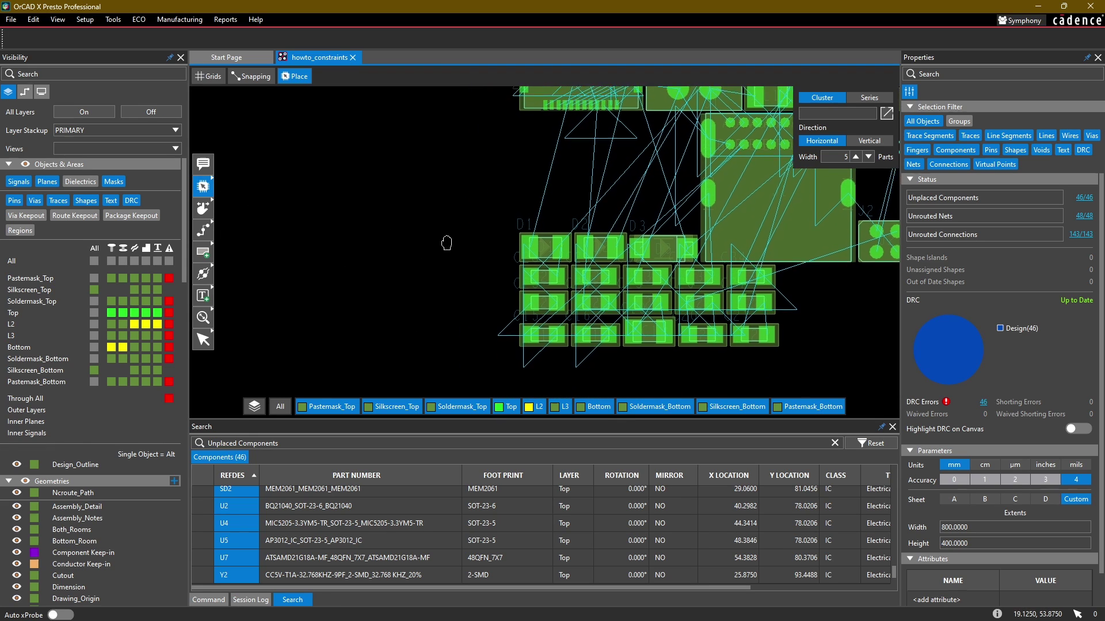
middle_click_drag(436, 238, 506, 246)
left_click(842, 113)
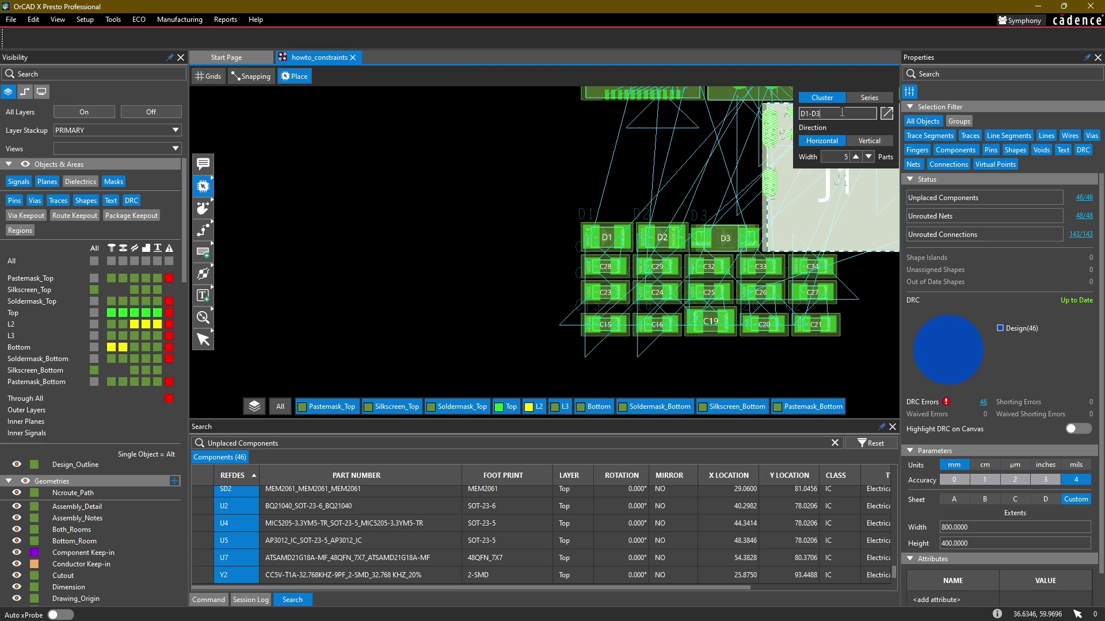
key("Return")
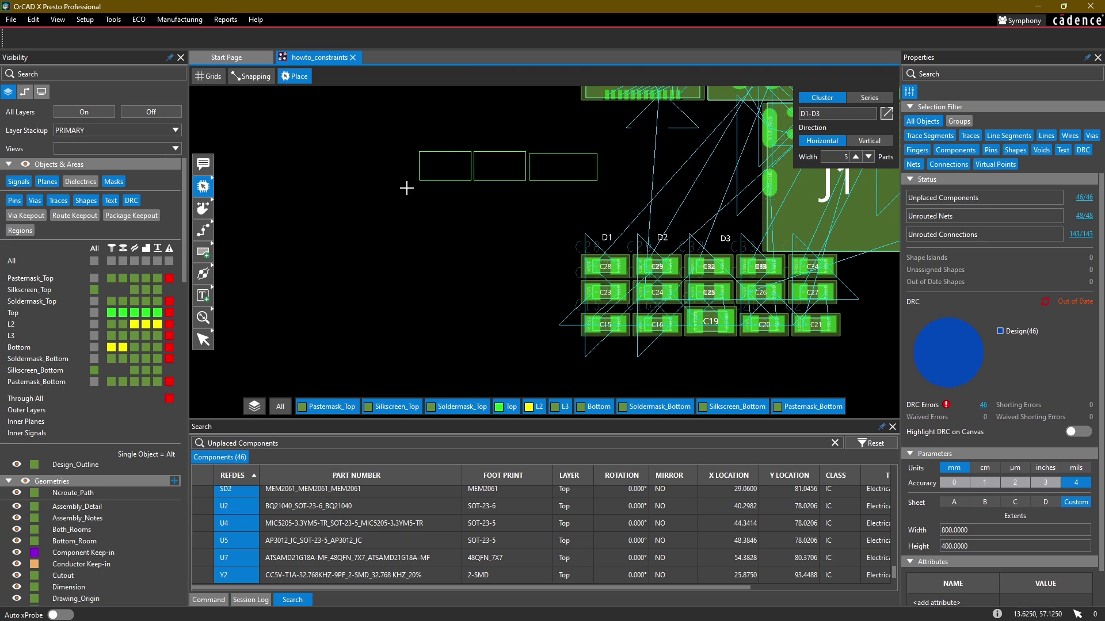
left_click(275, 197)
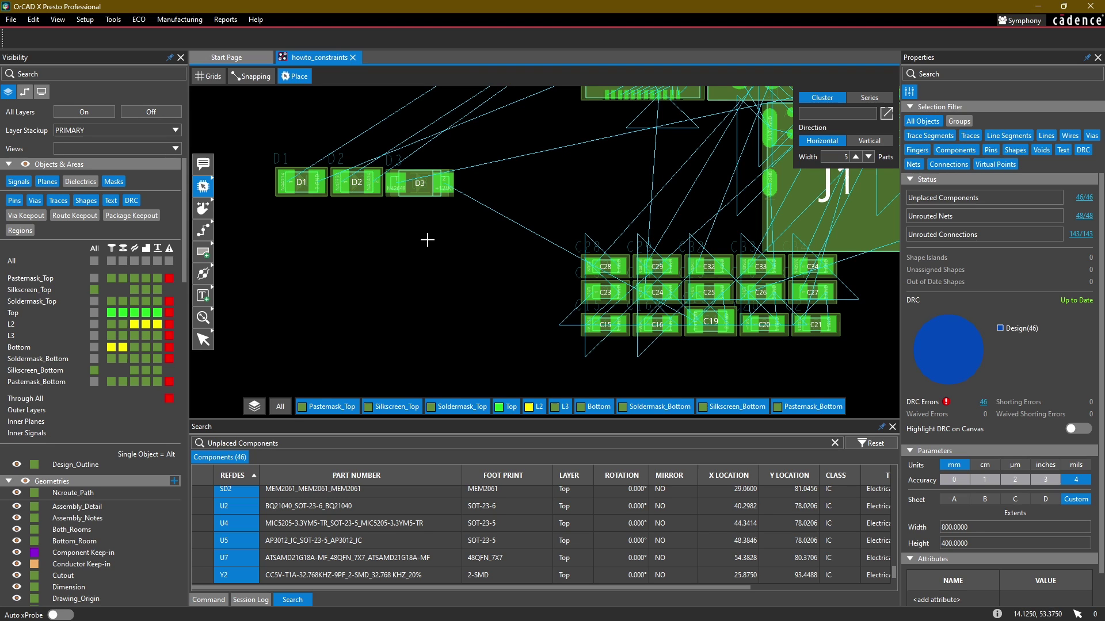
middle_click_drag(407, 252, 452, 236)
Switch to Series mode and place D1, D2 and D3 individually below their cluster.
left_click(852, 99)
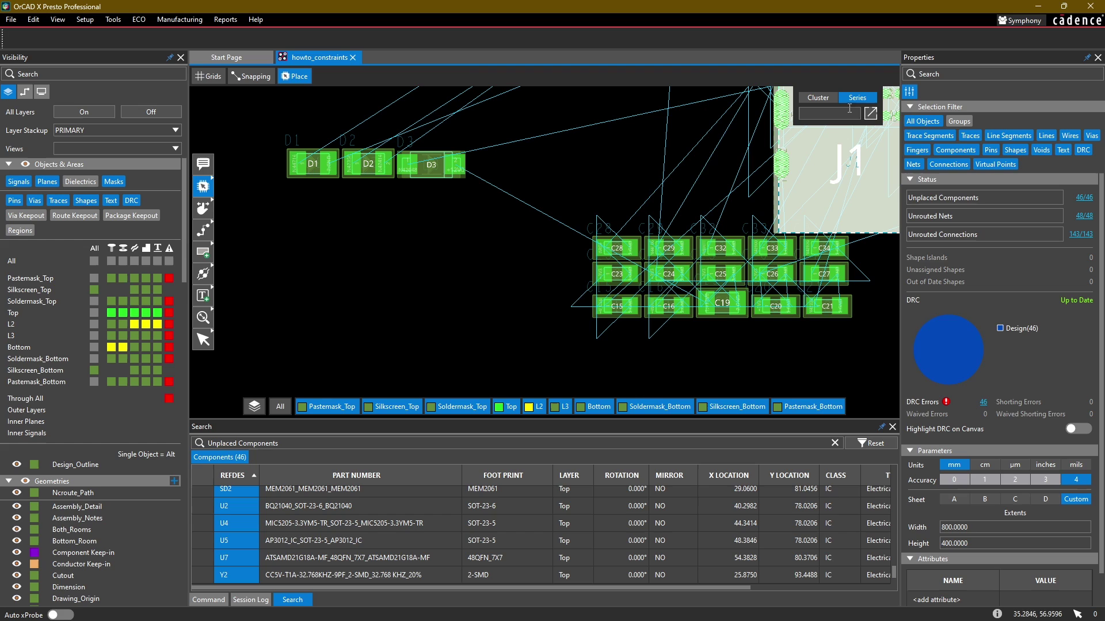
left_click_drag(270, 215, 474, 121)
left_click(313, 170)
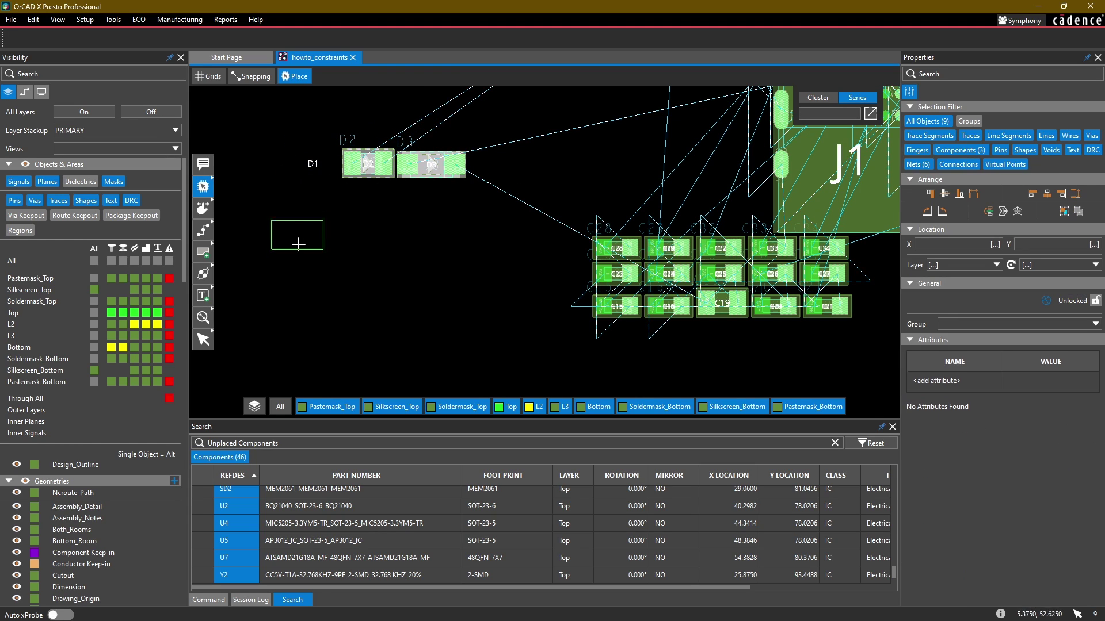
left_click(290, 296)
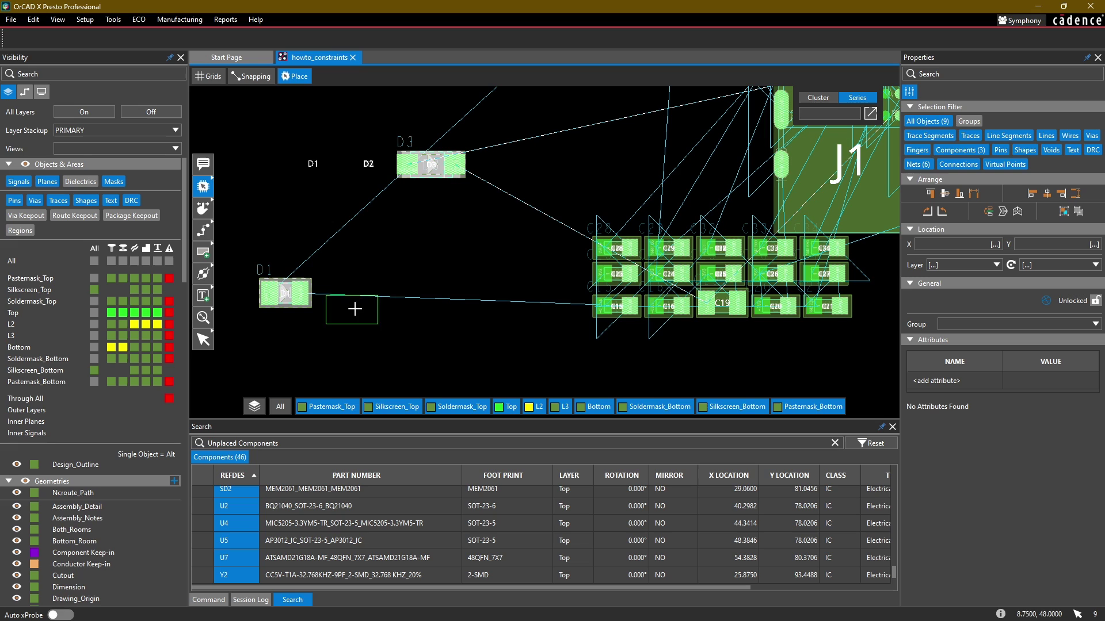
left_click(366, 332)
left_click(431, 280)
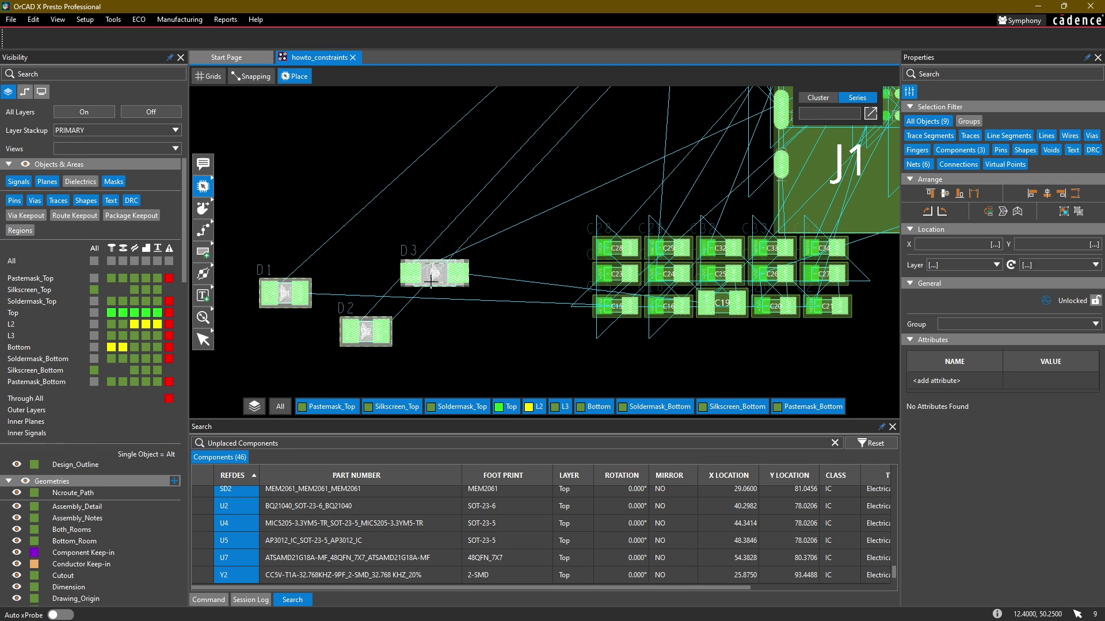
scroll(375, 311, "up", 2)
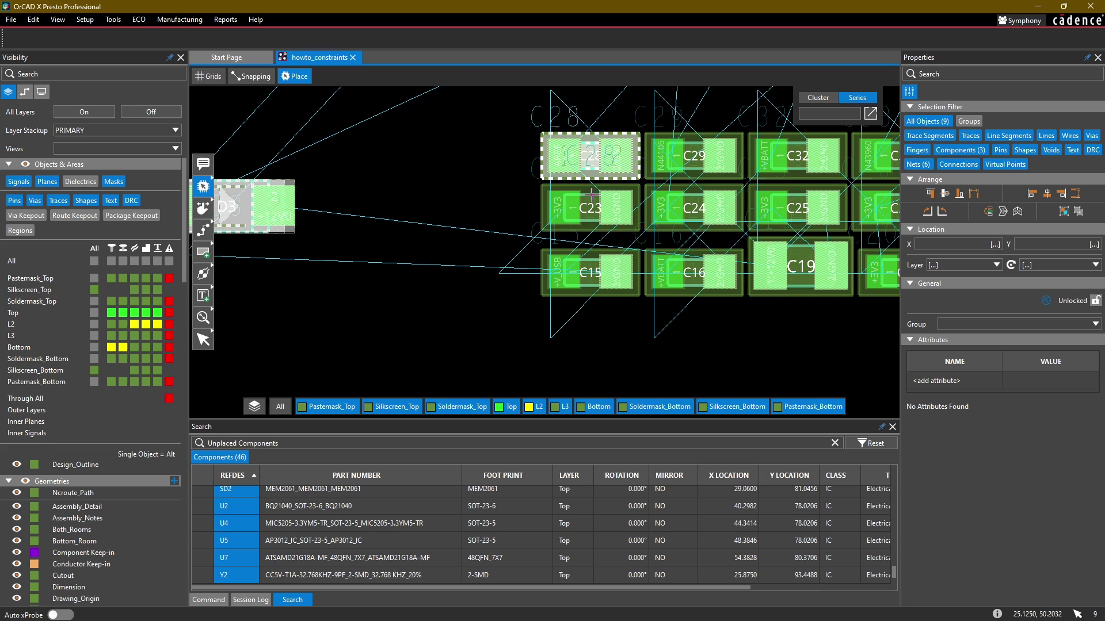
scroll(435, 197, "down", 2)
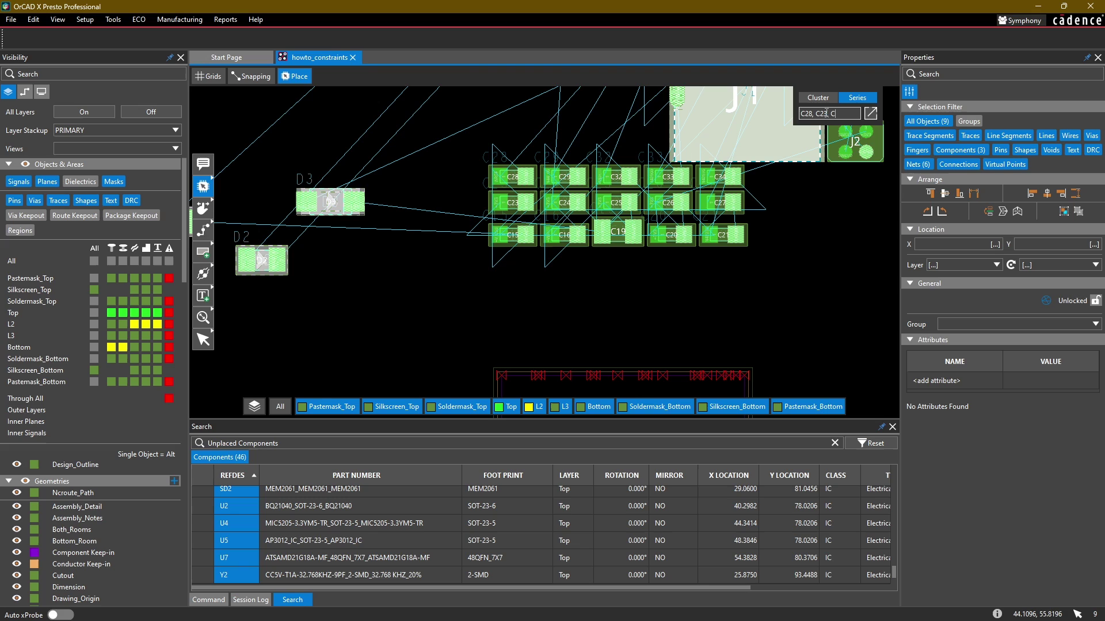
Chain C15, C23 and C28 in series after the diodes.
key("Return")
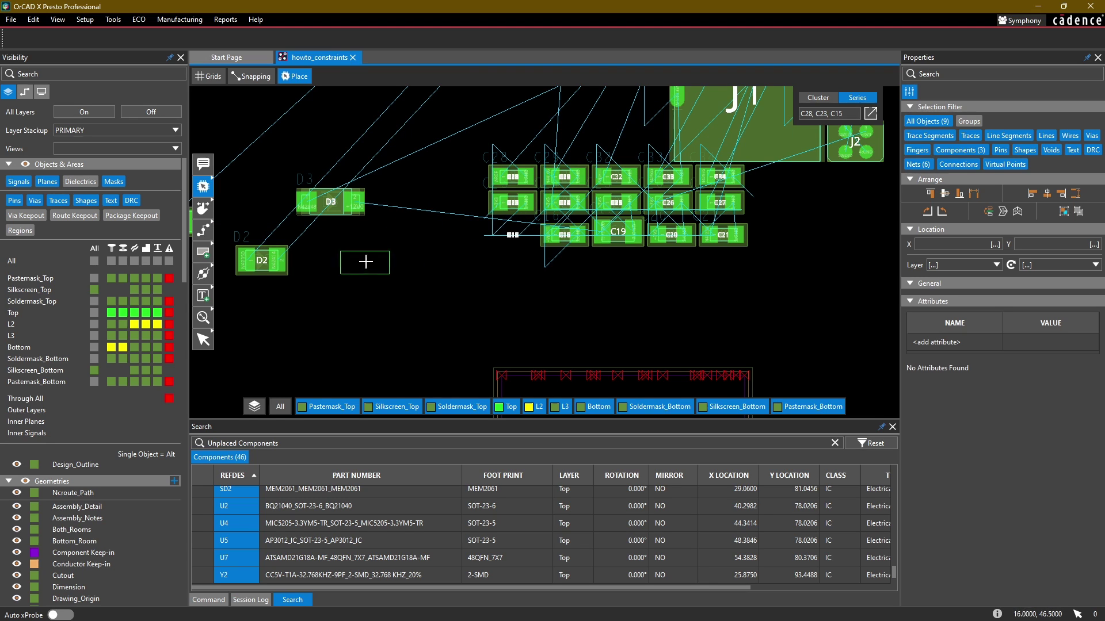
left_click(357, 273)
left_click(423, 289)
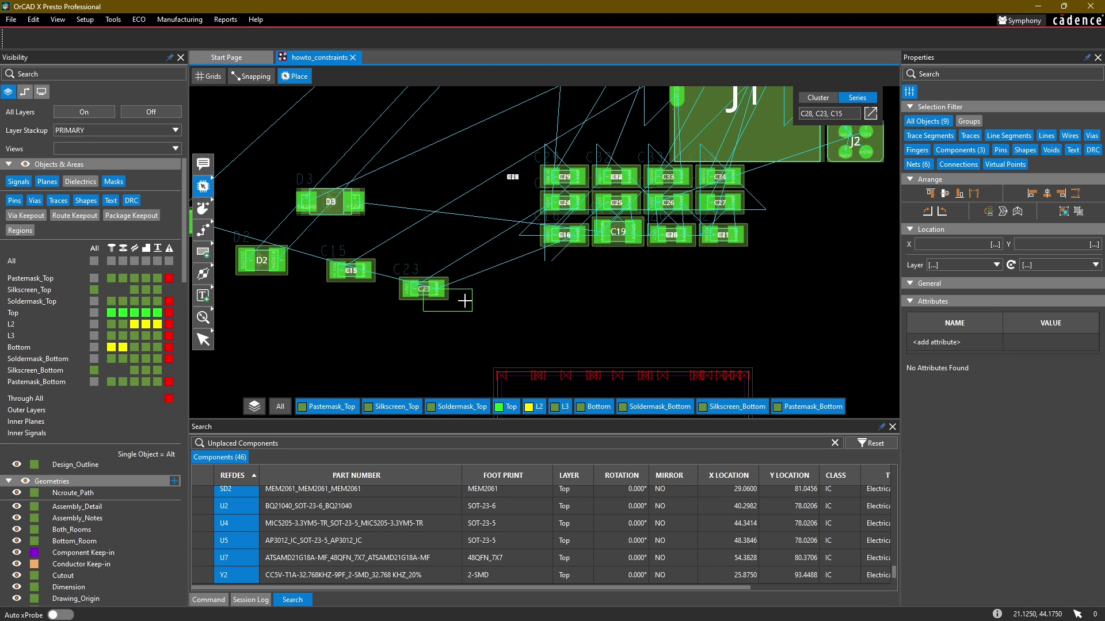
left_click(499, 300)
scroll(419, 266, "down", 4)
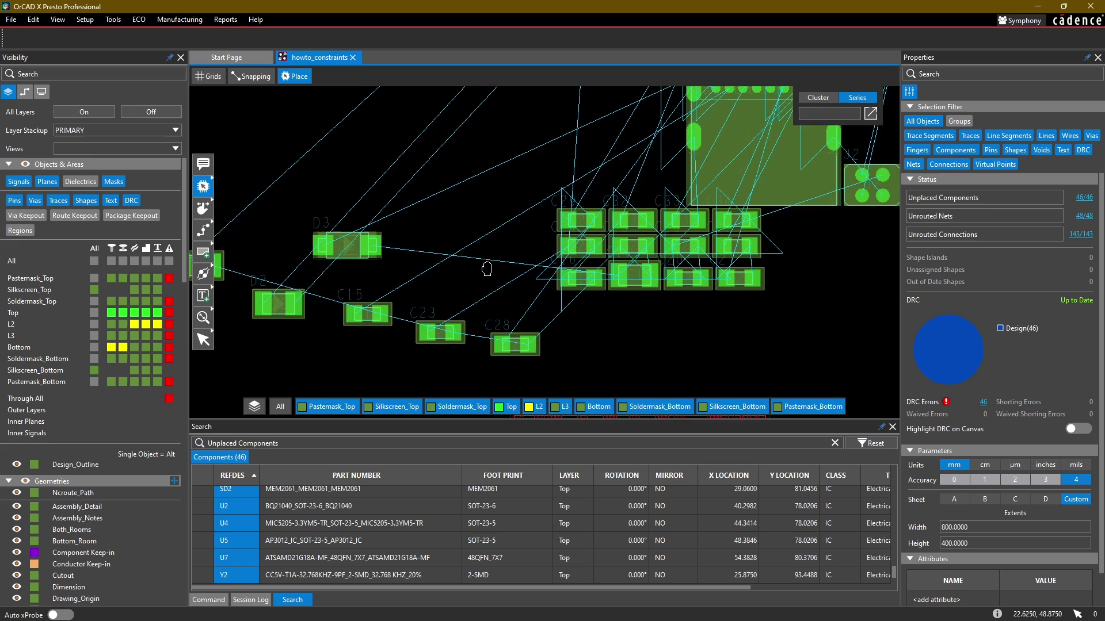
scroll(443, 213, "up", 3)
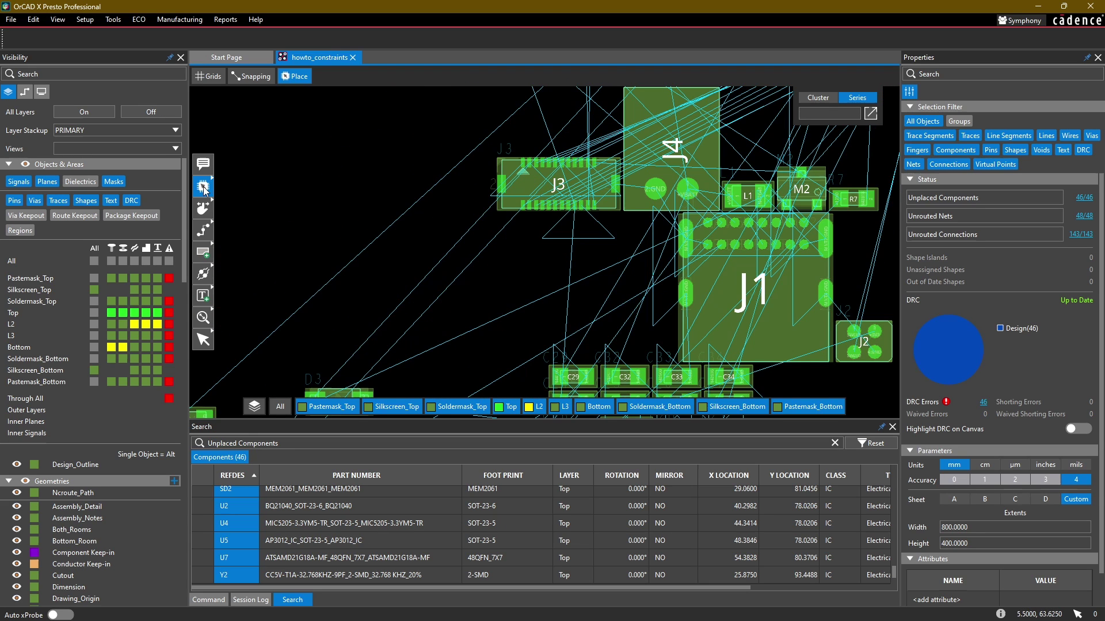
middle_click_drag(360, 163, 362, 236)
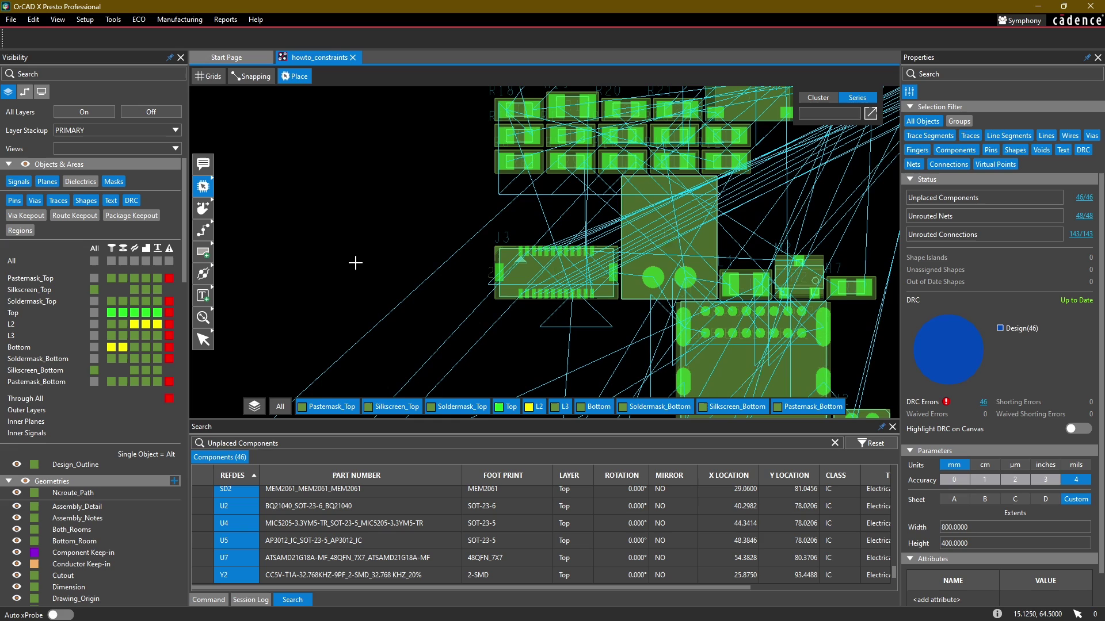
scroll(364, 227, "down", 3)
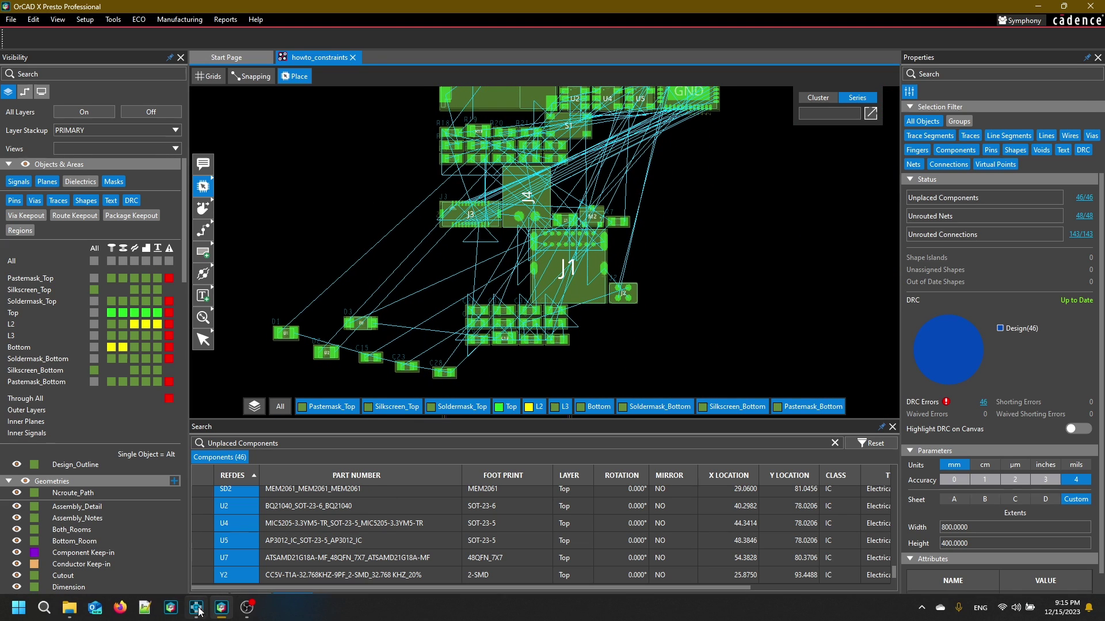
In Capture, set the Selection Filter to Parts only.
left_click(196, 608)
left_click(675, 340)
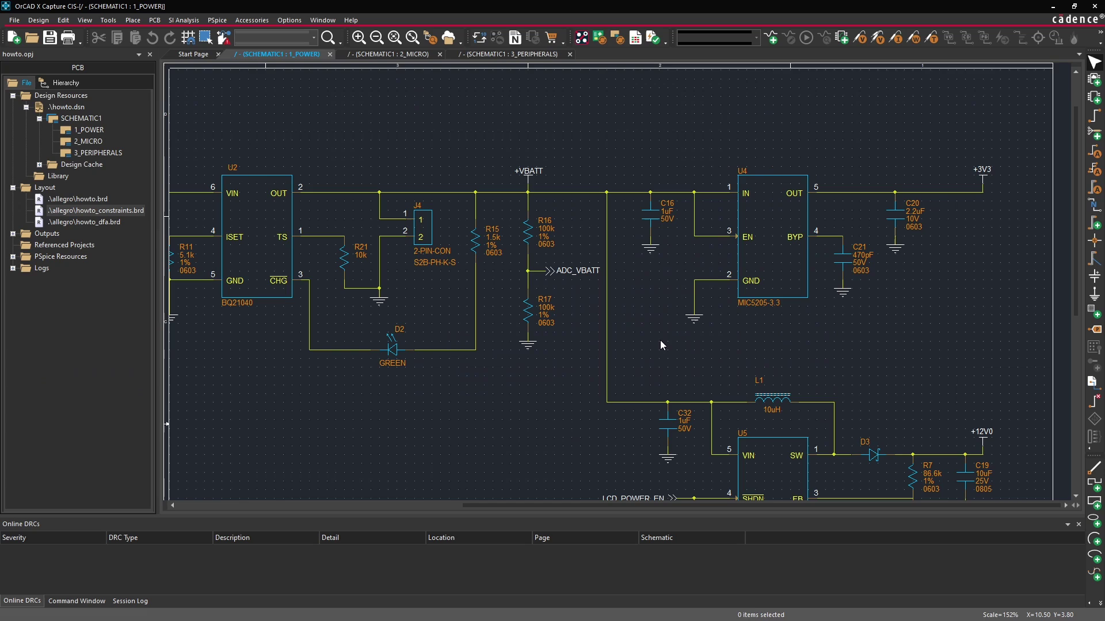
right_click(651, 329)
left_click(672, 378)
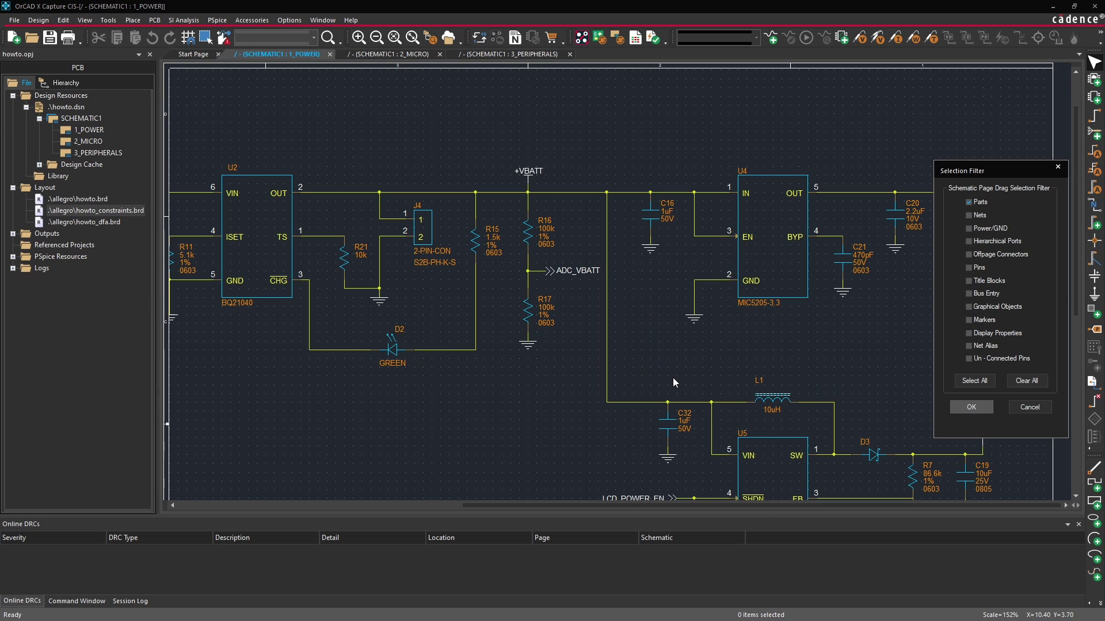
left_click_drag(954, 169, 861, 120)
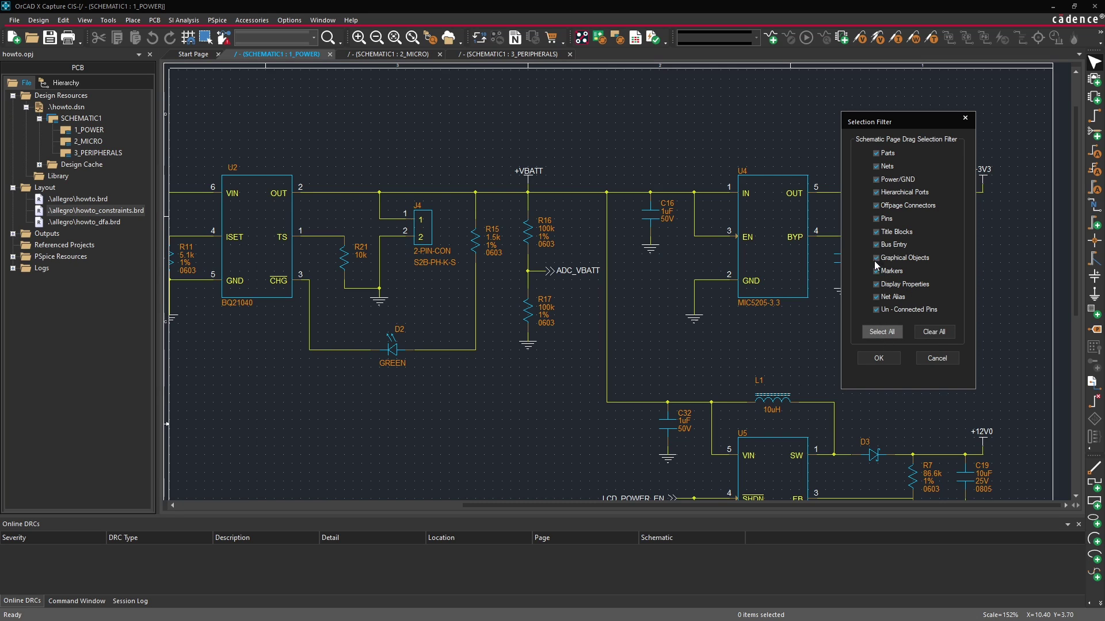
left_click(935, 333)
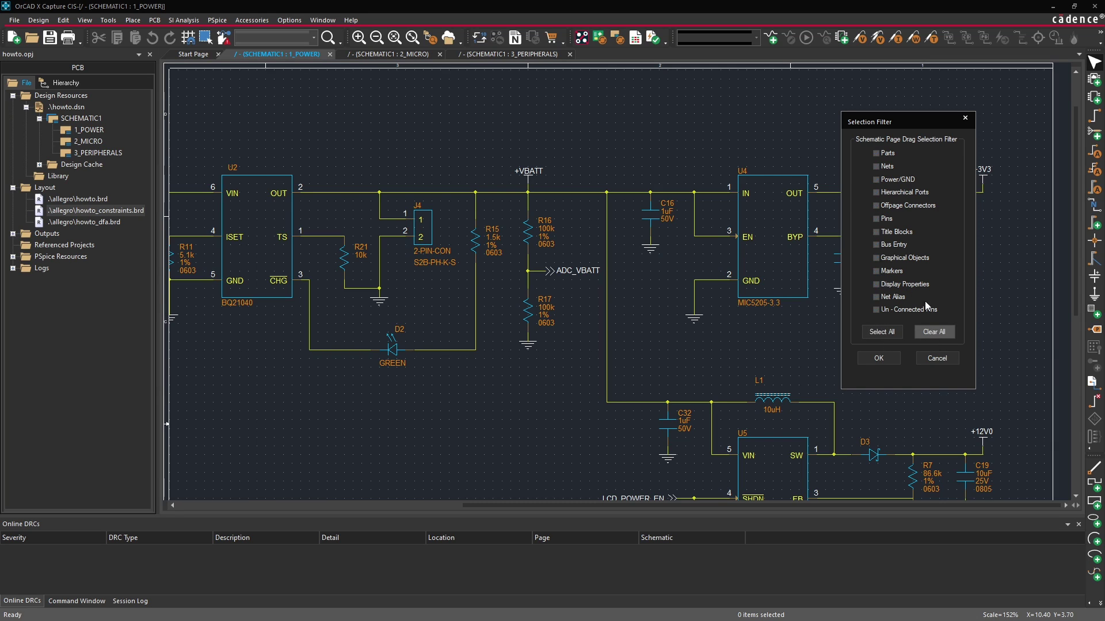
left_click(877, 154)
left_click(878, 357)
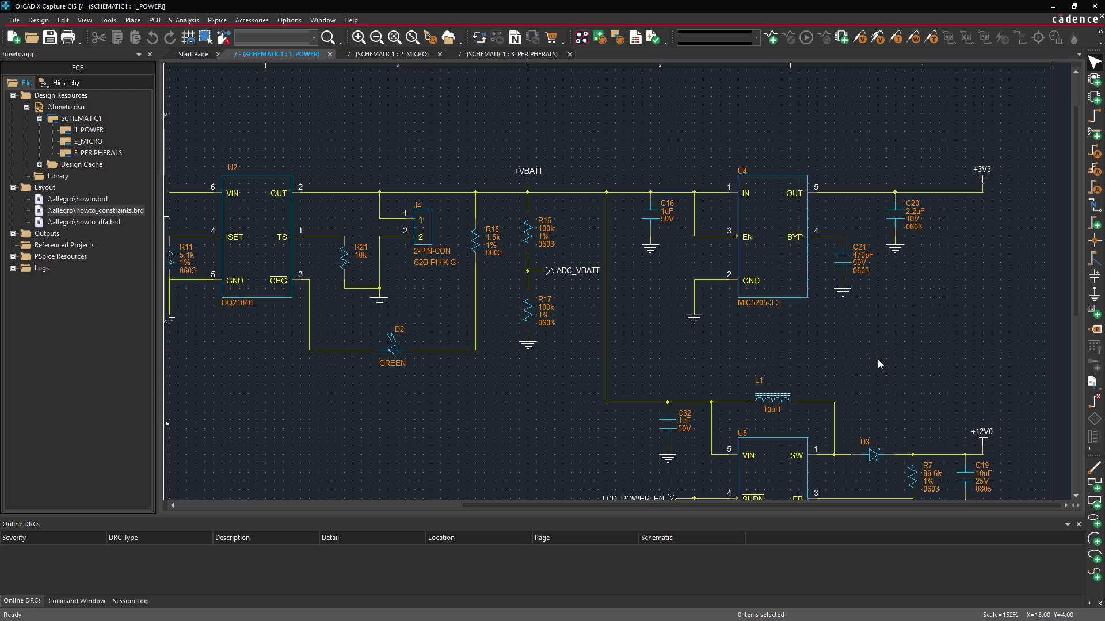
Box-select U4, C16, C20 and C21, then return to Presto.
left_click_drag(624, 105, 937, 349)
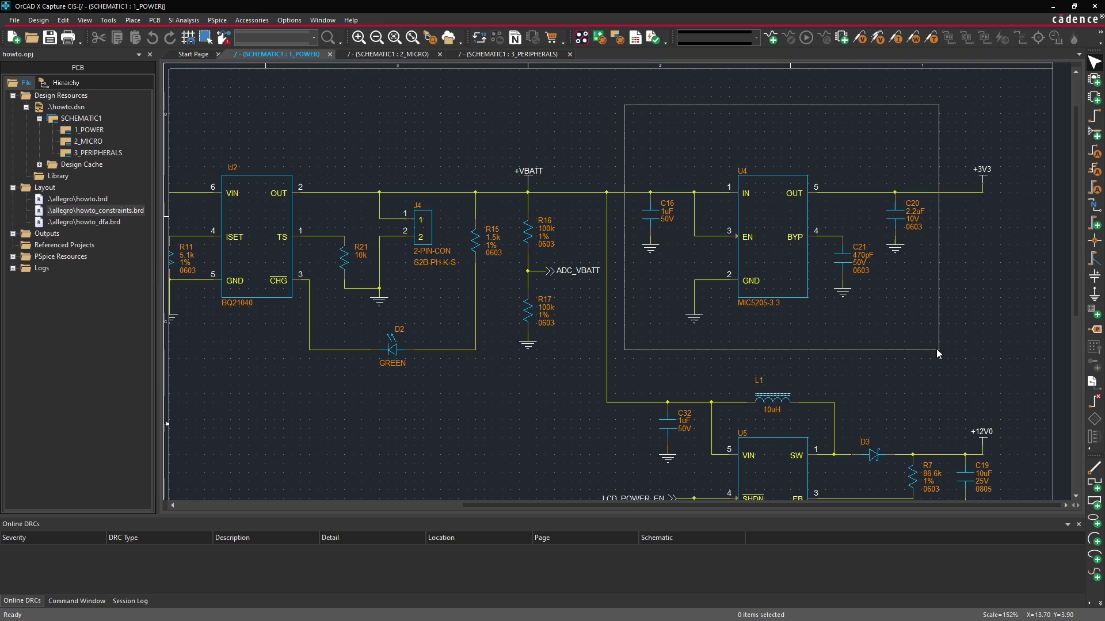
left_click_drag(937, 349, 937, 348)
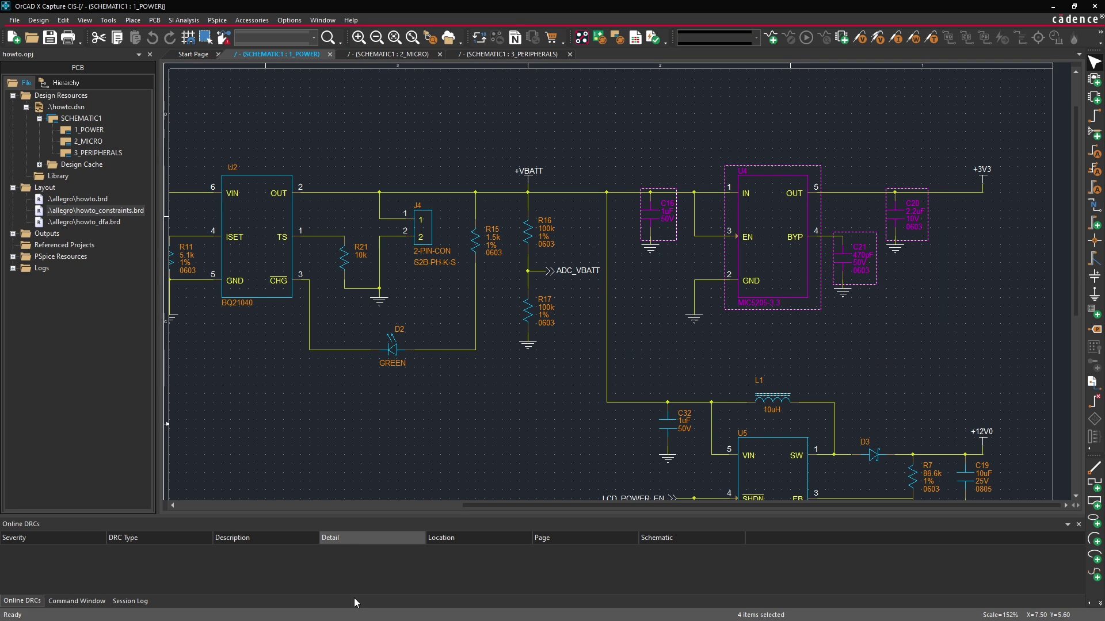
mouse_move(304, 614)
left_click(222, 606)
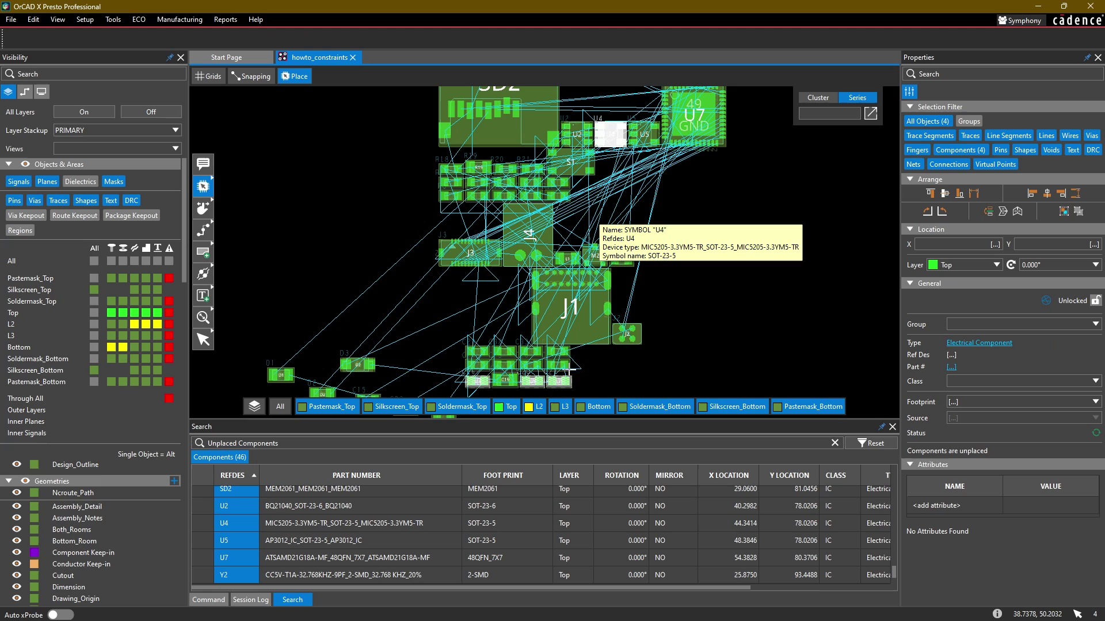
Place U4, C16, C20 and C21 as a cluster left of the other parts.
left_click(814, 98)
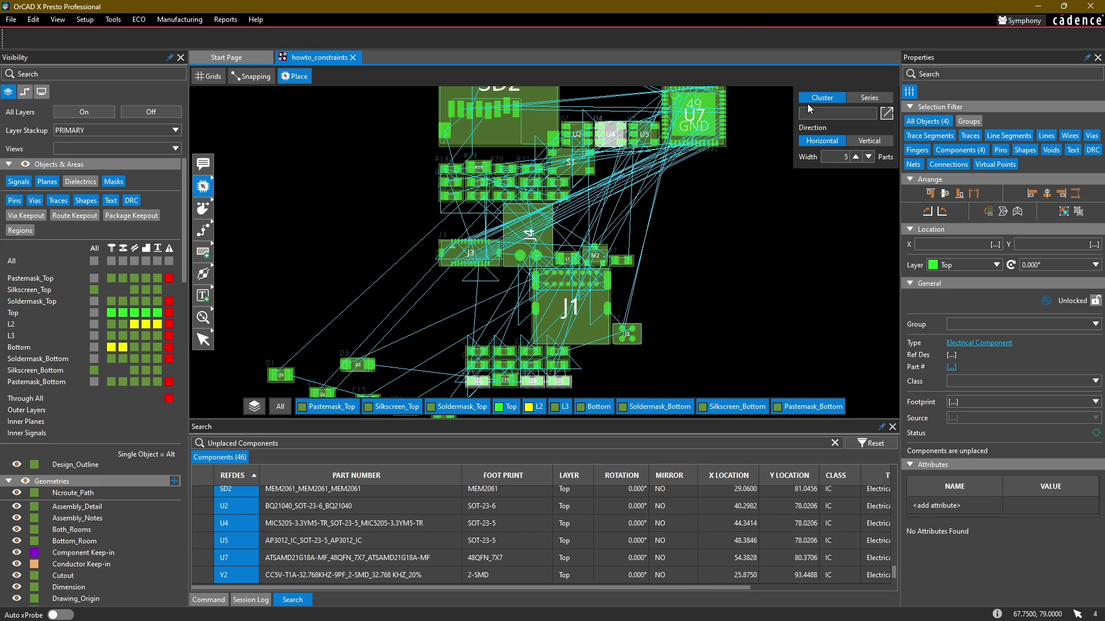
left_click(554, 383)
scroll(684, 302, "down", 1)
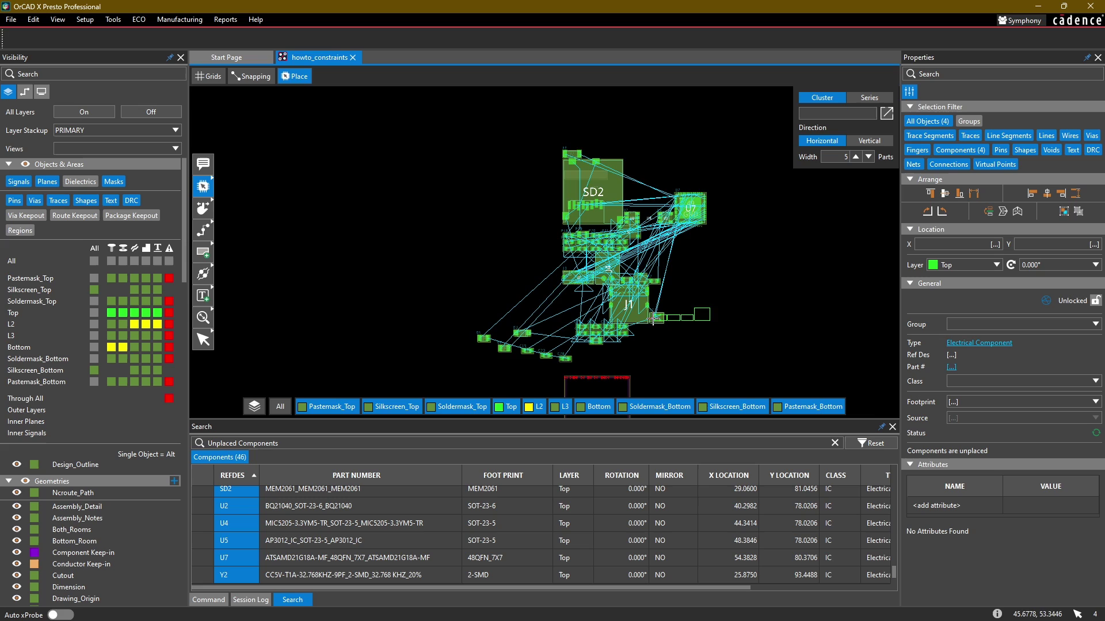
middle_click_drag(650, 321, 661, 131)
left_click(409, 206)
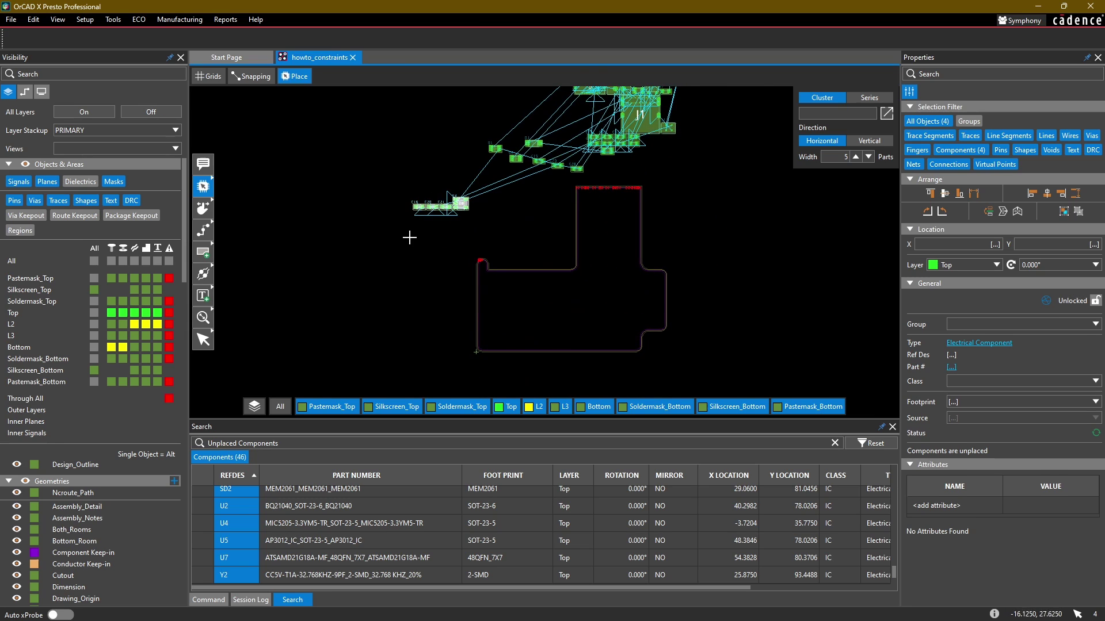
Zoom out and pan until the unplaced components above the board are visible.
scroll(407, 237, "up", 4)
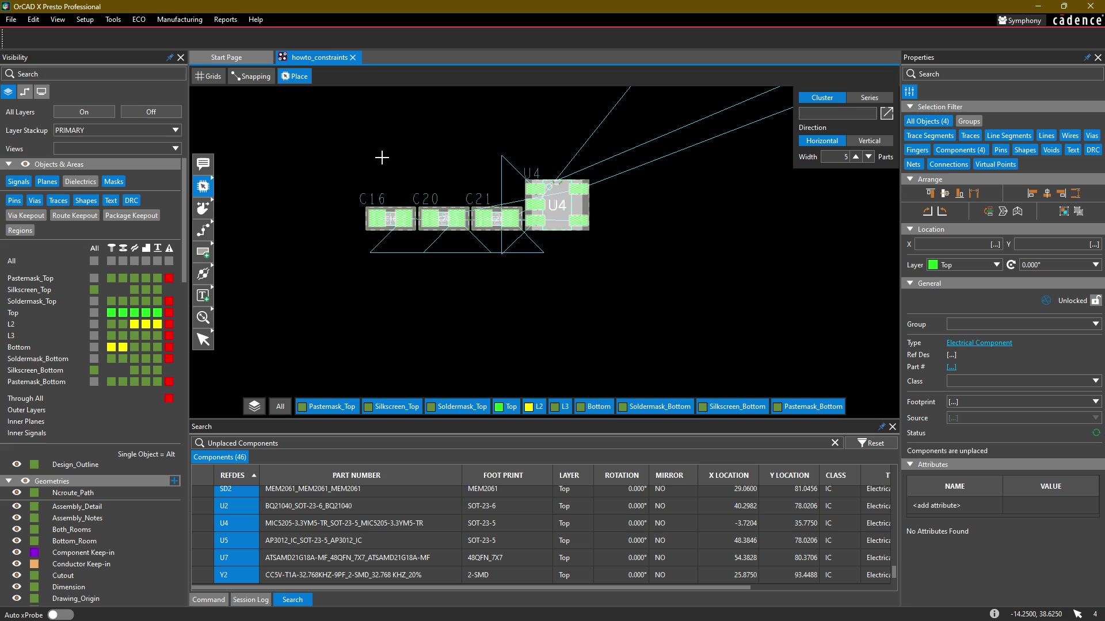
scroll(381, 157, "down", 1)
middle_click_drag(413, 185, 274, 359)
middle_click_drag(386, 141, 339, 253)
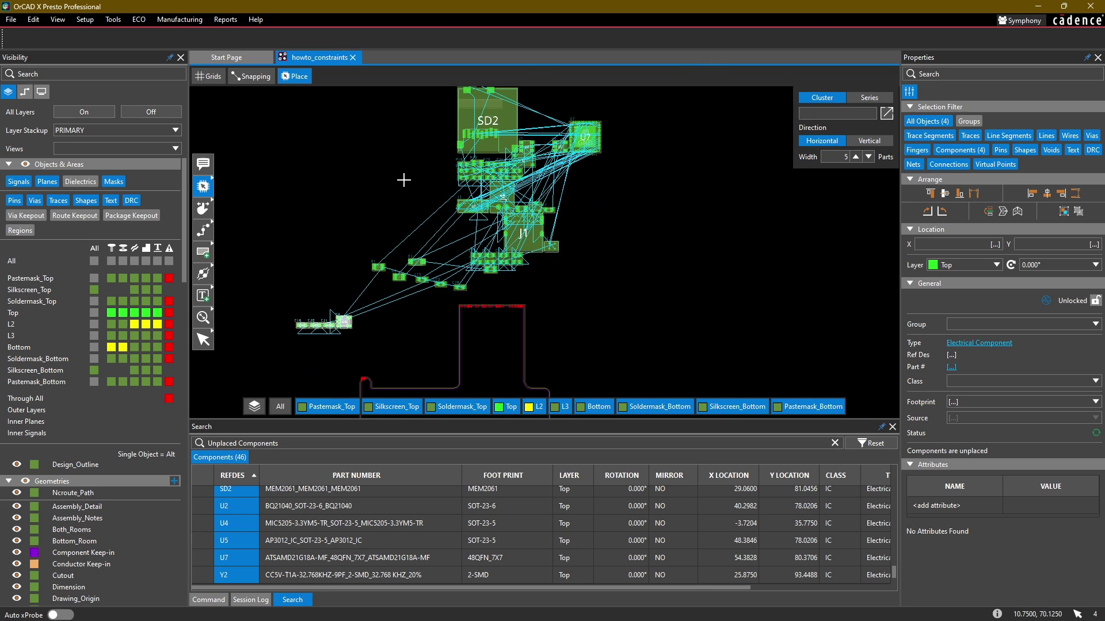
middle_click_drag(436, 168, 447, 208)
mouse_move(418, 243)
middle_mouse_down()
mouse_move(439, 239)
mouse_move(448, 125)
mouse_move(413, 176)
mouse_move(426, 256)
middle_mouse_up()
scroll(414, 217, "up", 1)
scroll(417, 227, "down", 1)
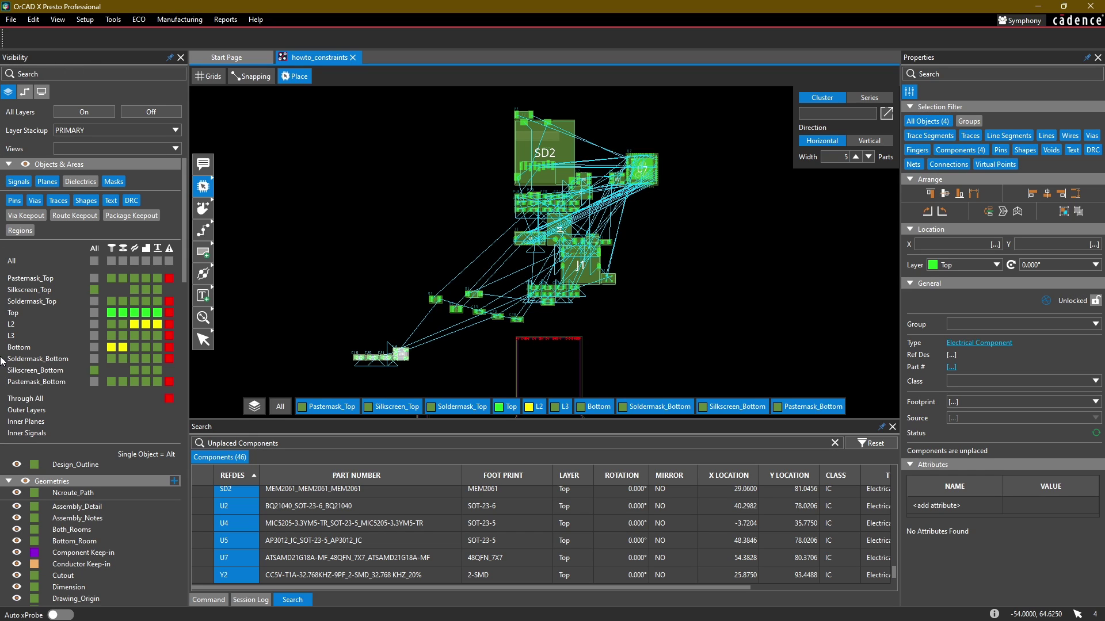
scroll(57, 317, "down", 3)
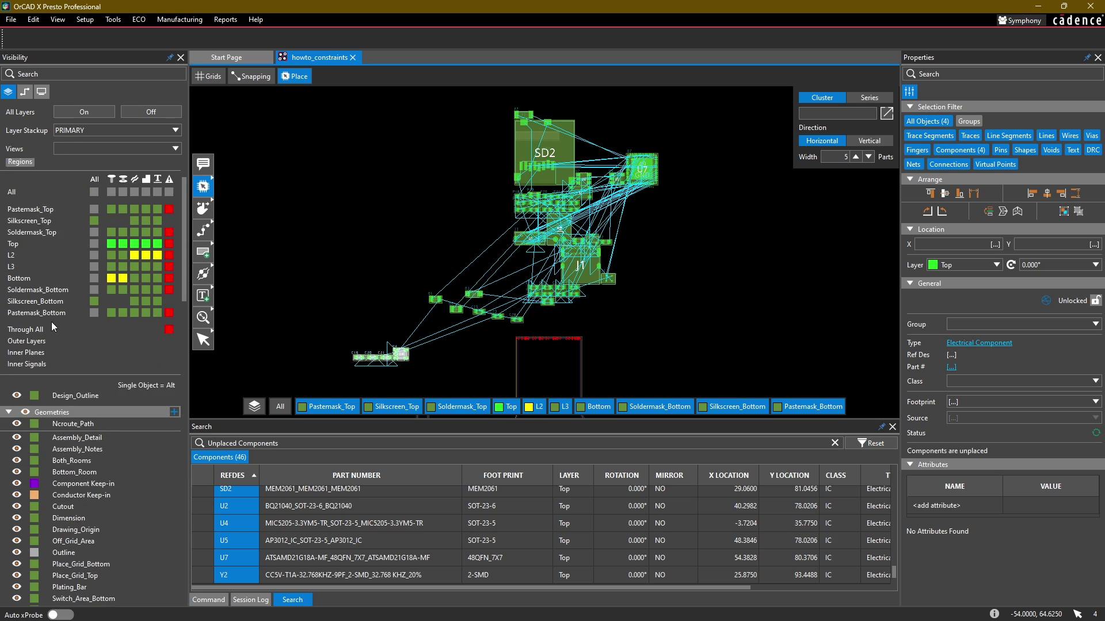
scroll(43, 339, "up", 3)
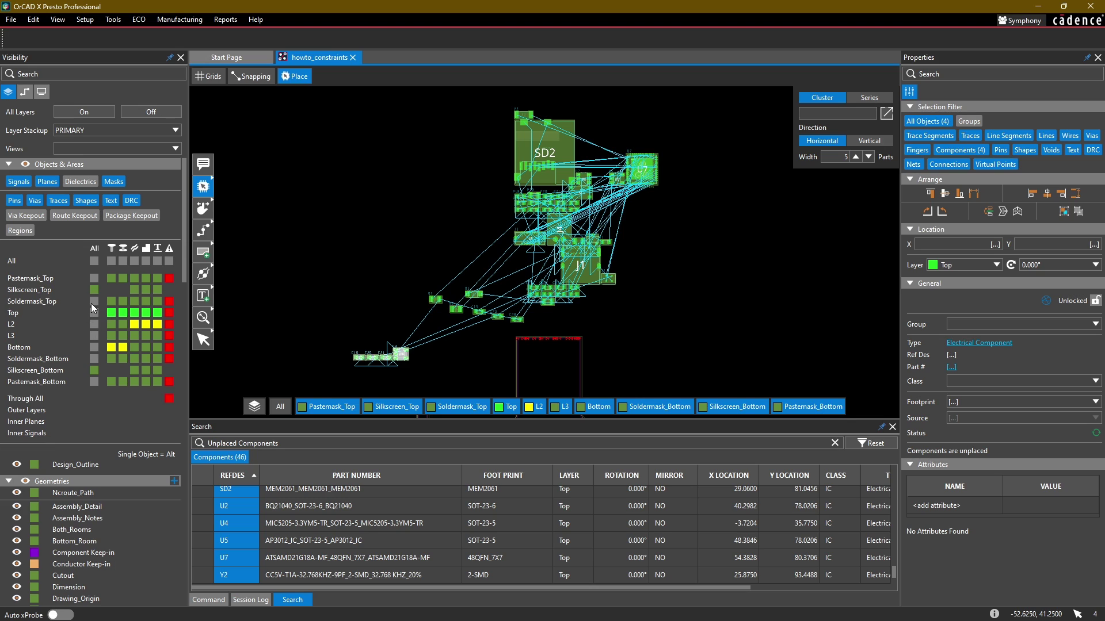
scroll(60, 316, "down", 4)
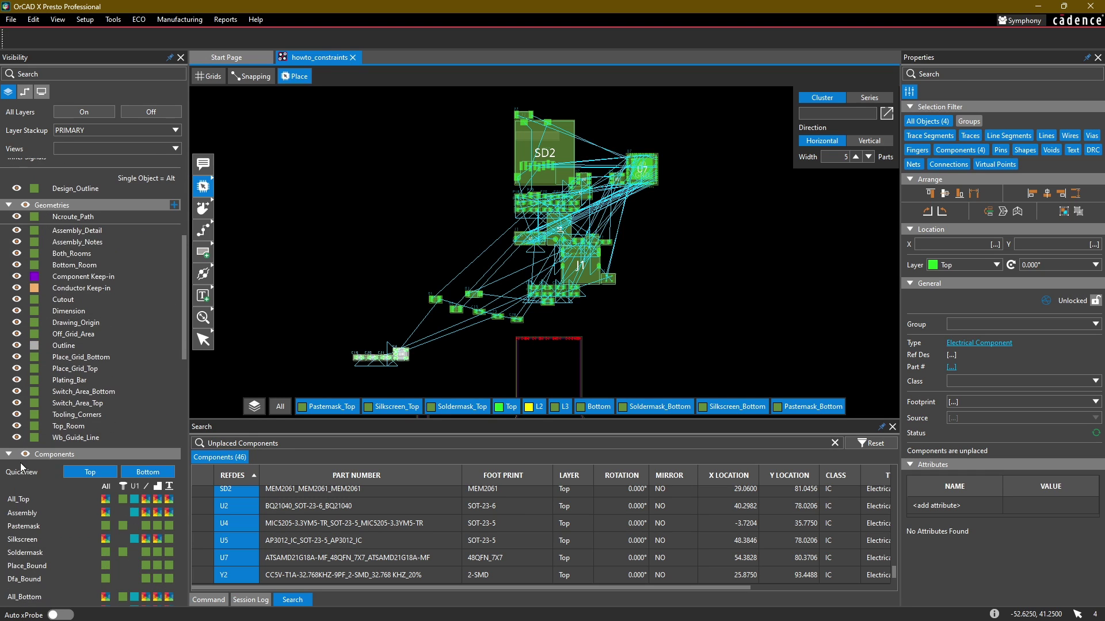
scroll(19, 486, "down", 4)
scroll(39, 405, "up", 8)
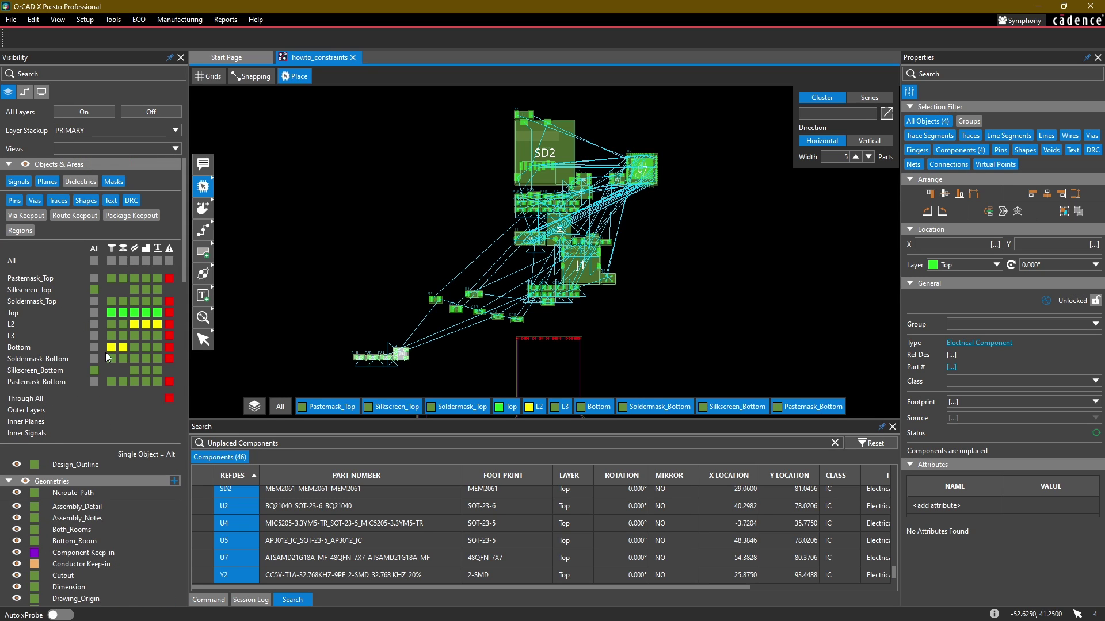
Apply Rainbow down to all layers: Top red, L2 and L3 orange, Bottom blue.
left_click(94, 261)
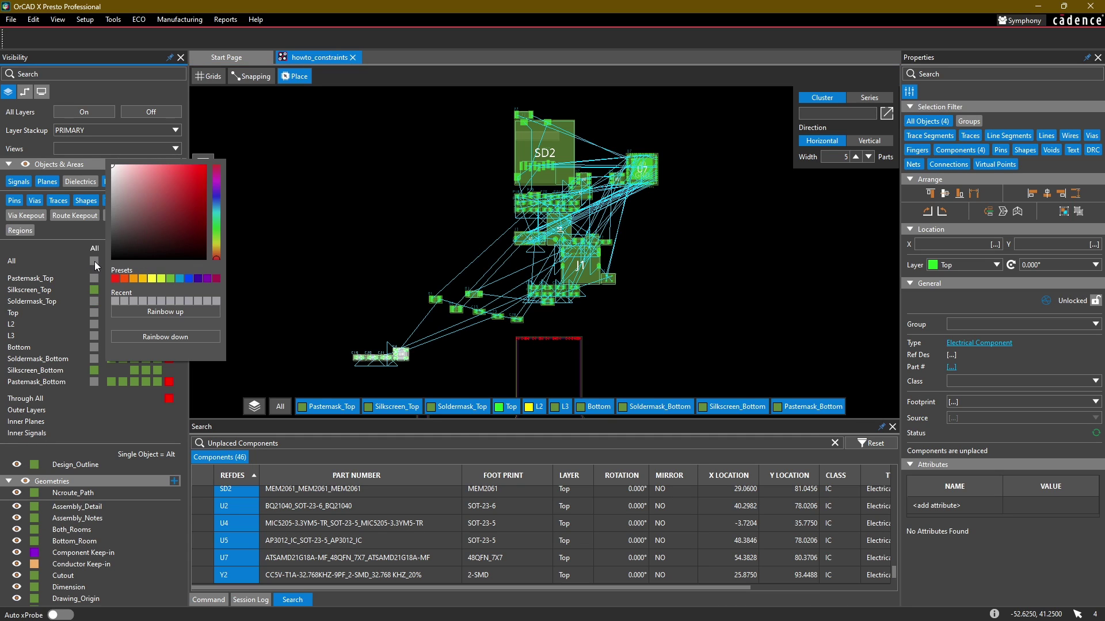
left_click(163, 337)
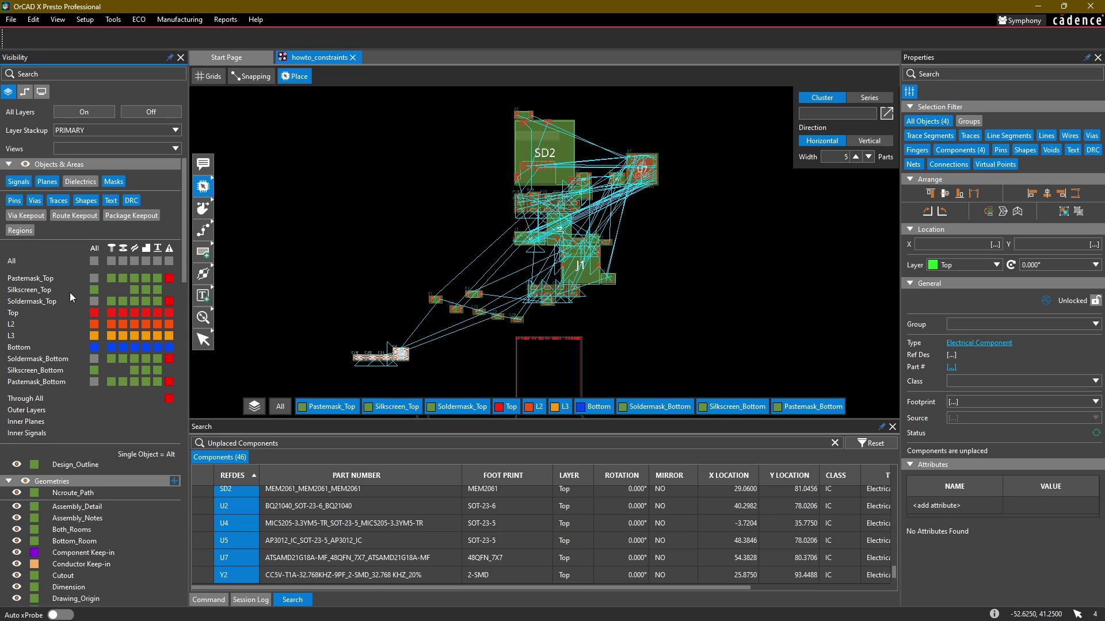
Colour Soldermask_Top and Soldermask_Bottom purple.
left_click(94, 300)
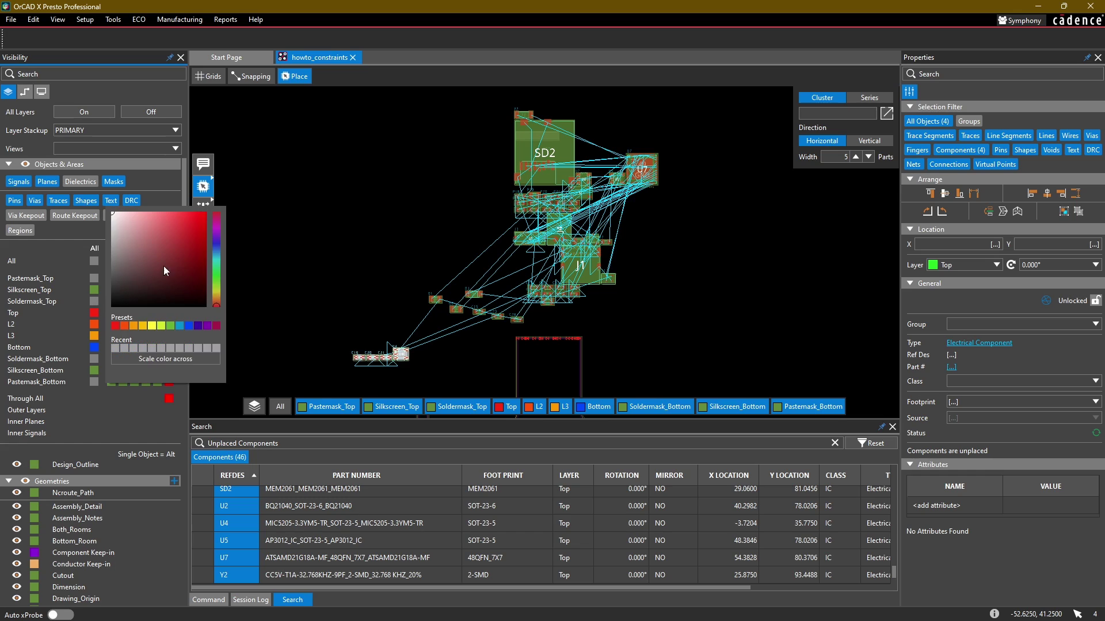
left_click(216, 233)
left_click(191, 222)
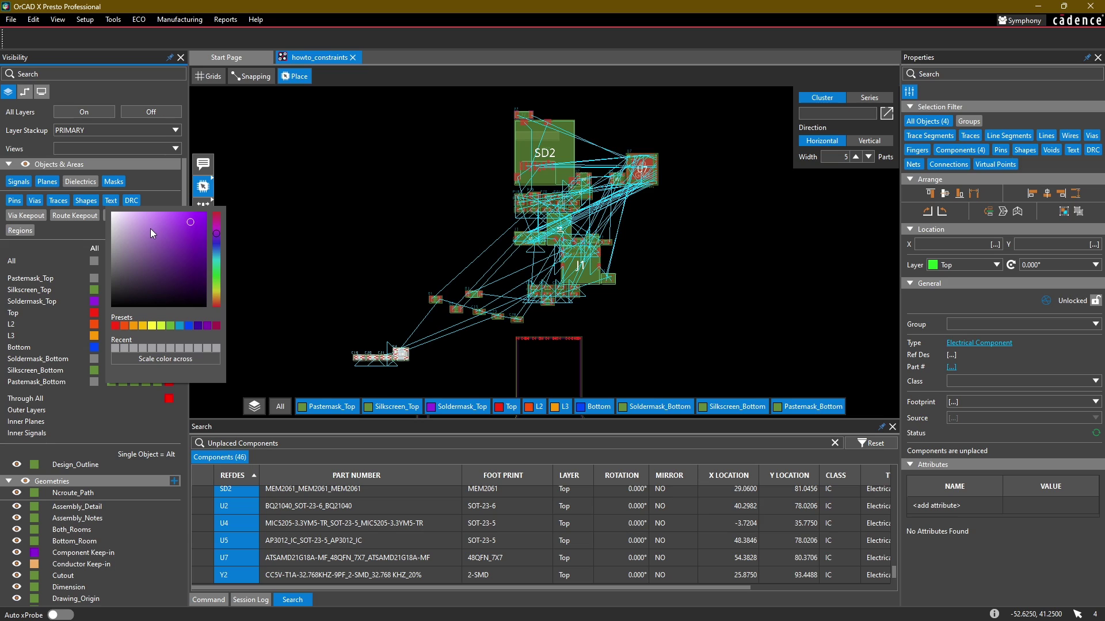
left_click(80, 348)
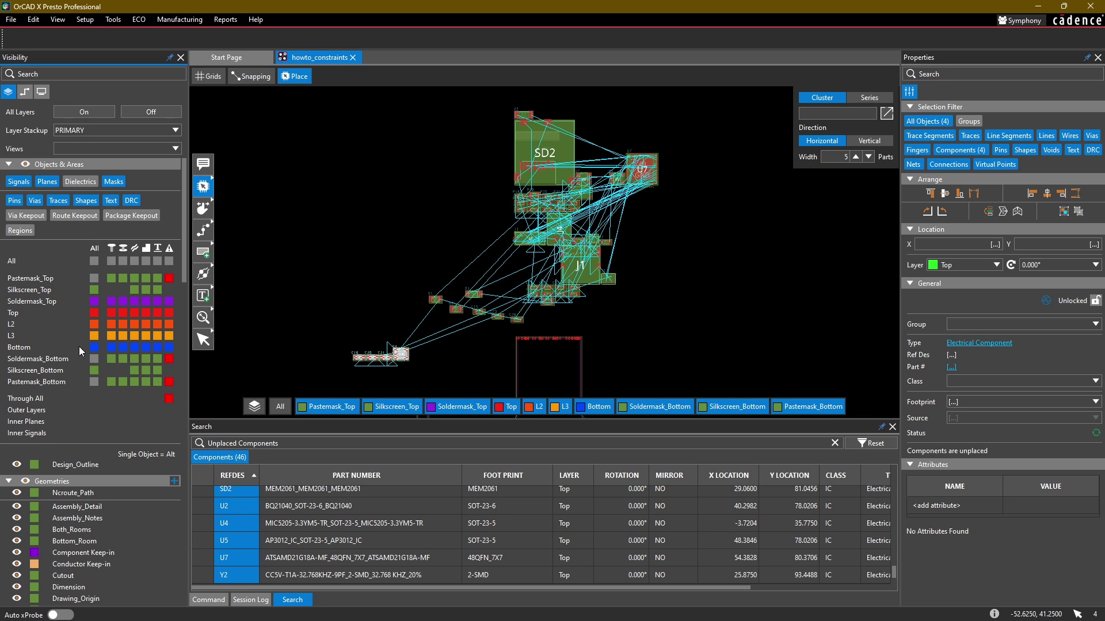
left_click(97, 360)
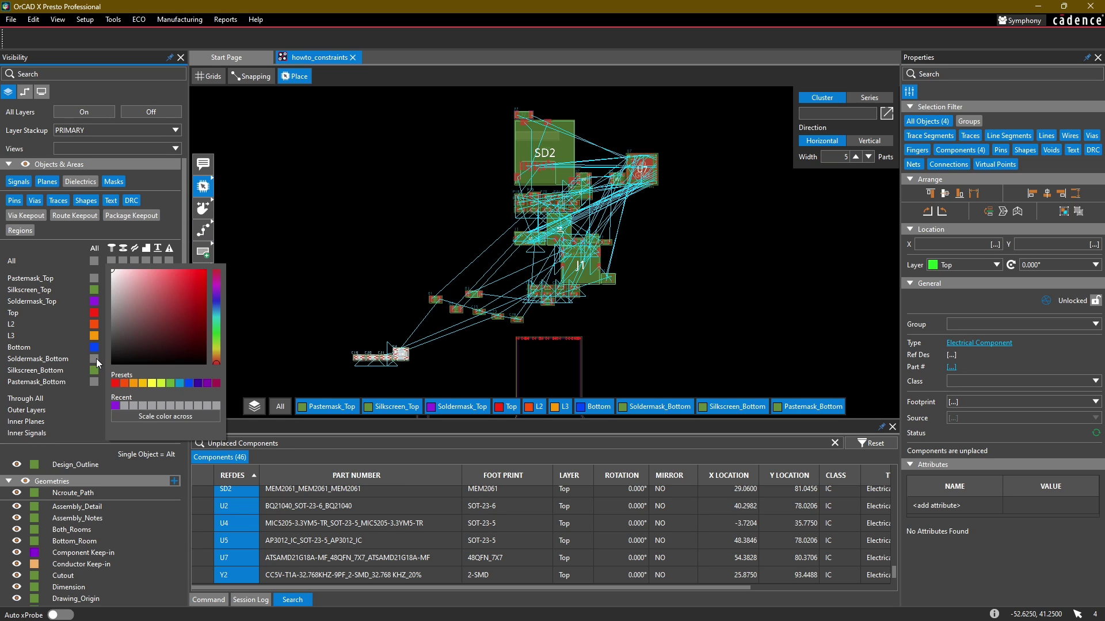
left_click(118, 401)
left_click(74, 322)
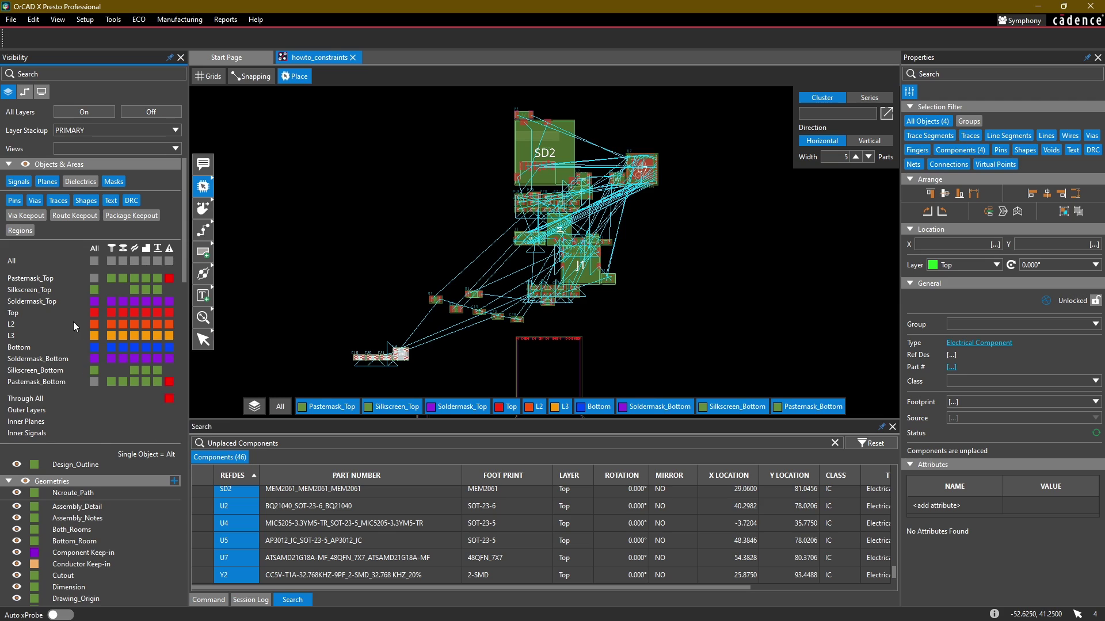
Colour Silkscreen_Top and Silkscreen_Bottom yellow.
left_click(92, 291)
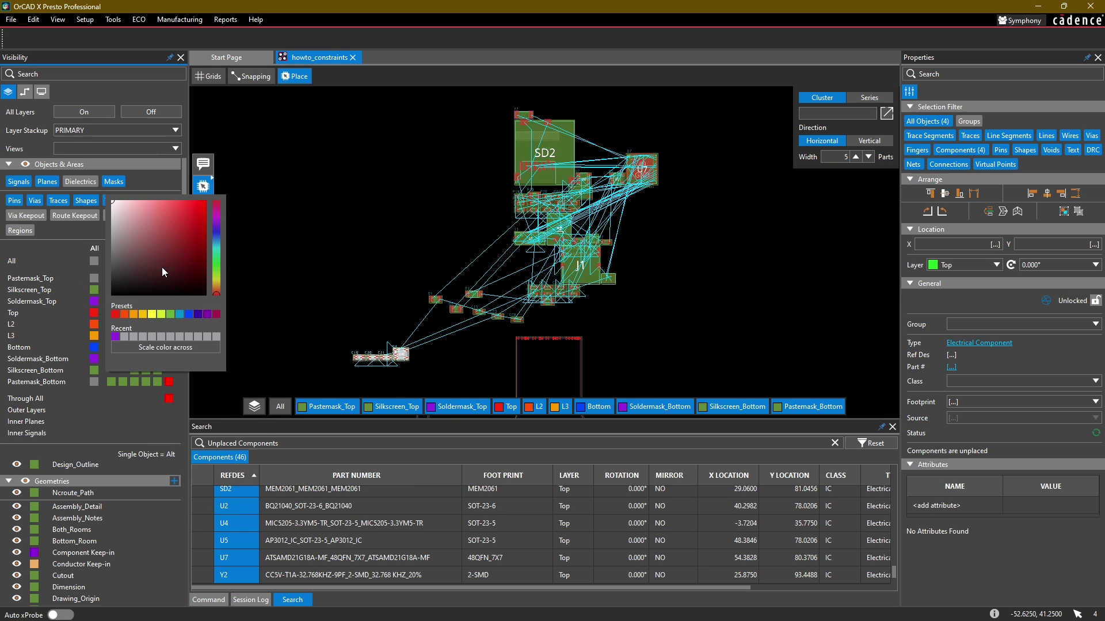
left_click(153, 314)
left_click(95, 371)
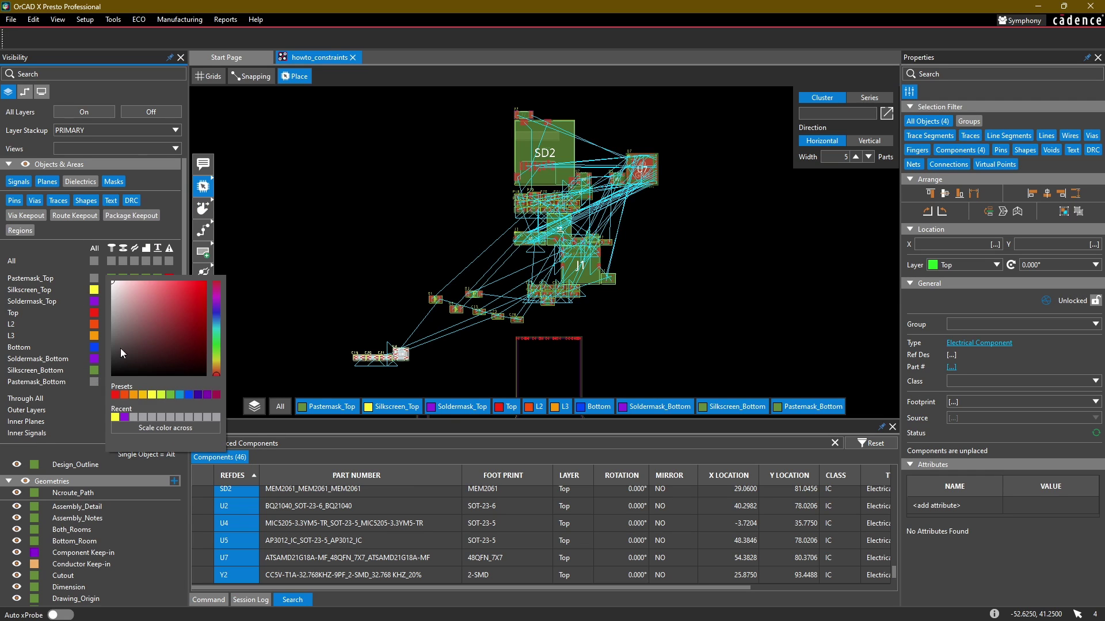
left_click(152, 395)
left_click(86, 280)
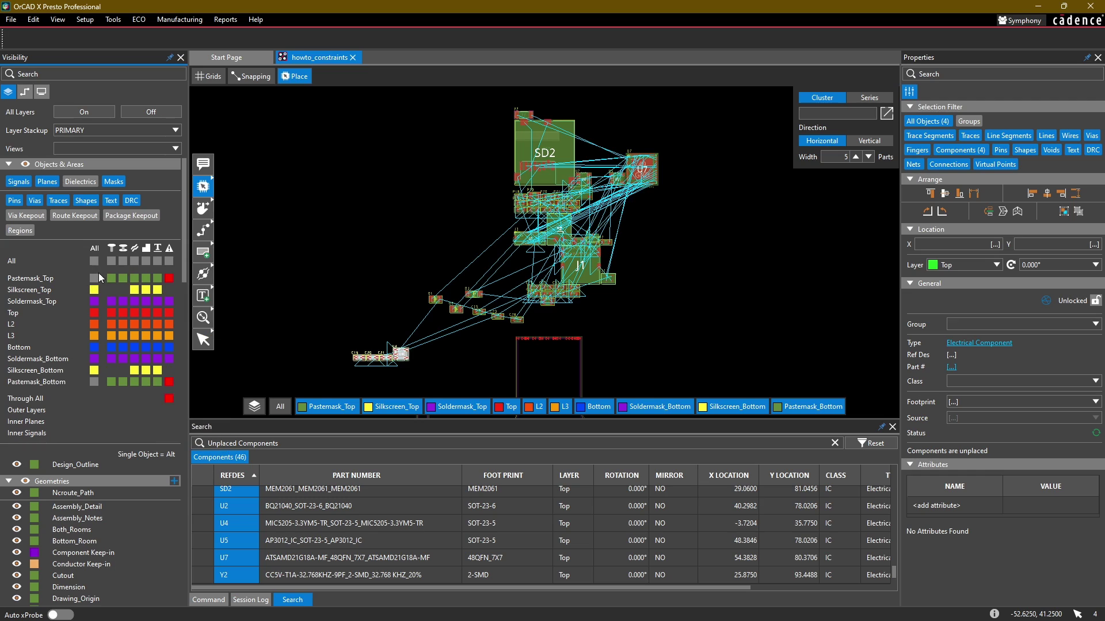
Colour Pastemask_Top and Pastemask_Bottom grey.
left_click(97, 278)
left_click_drag(132, 238, 103, 233)
left_click(70, 366)
left_click(92, 381)
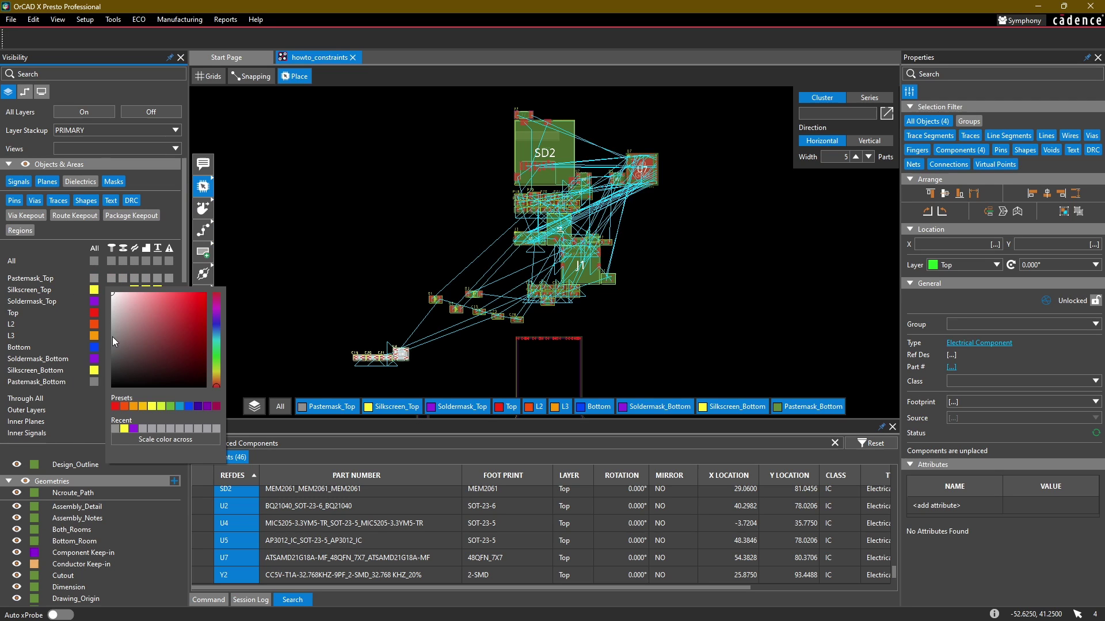
left_click(115, 427)
left_click(49, 339)
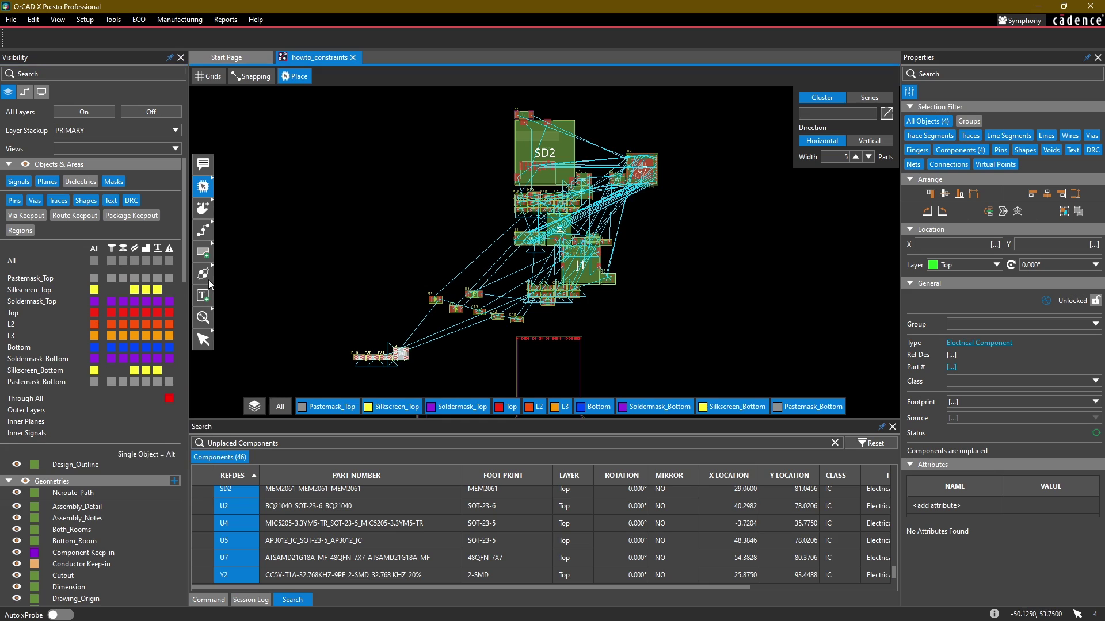
Set DRC colours to white on every layer and clear the component selection.
left_click(169, 260)
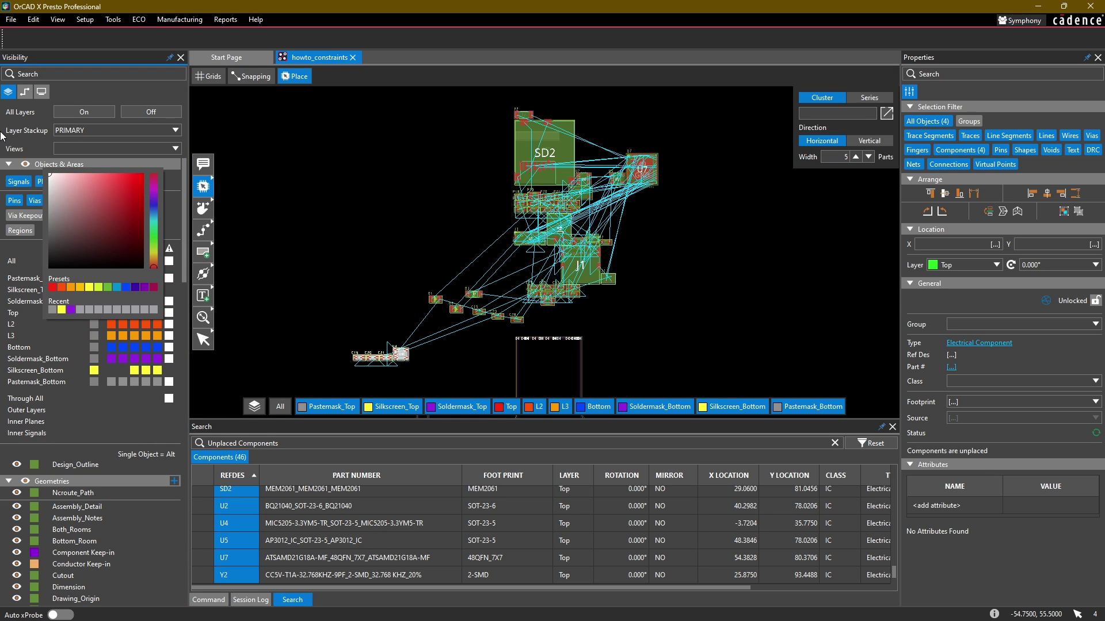
left_click(377, 217)
scroll(486, 252, "up", 5)
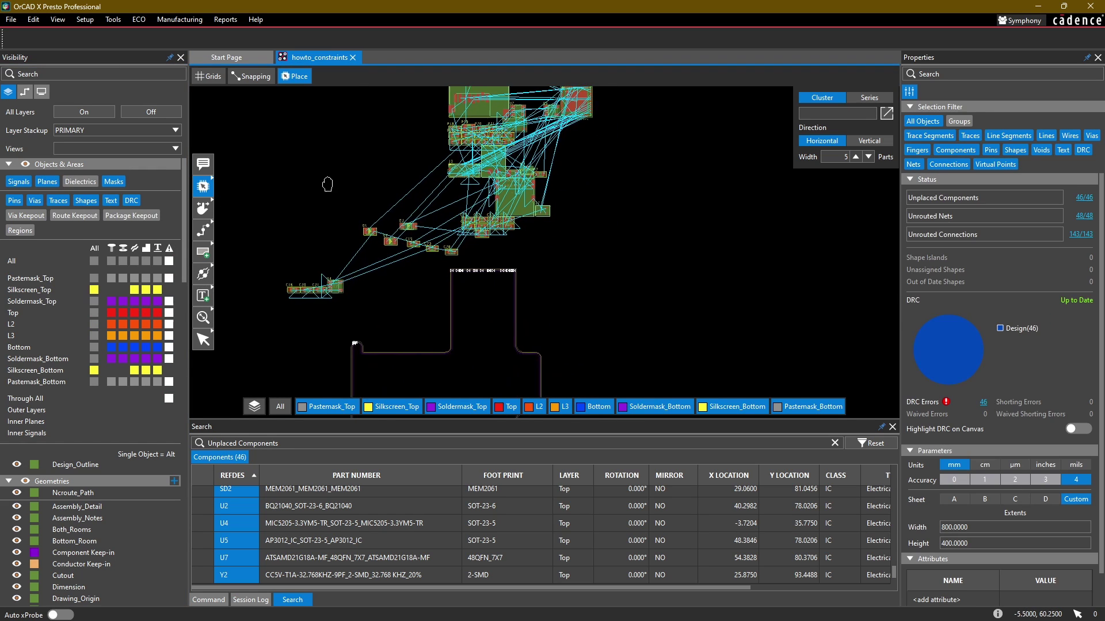
scroll(484, 253, "down", 1)
middle_click_drag(295, 156, 415, 230)
Hide the whole Geometries section with its eye icon and check the board edge.
scroll(105, 312, "down", 5)
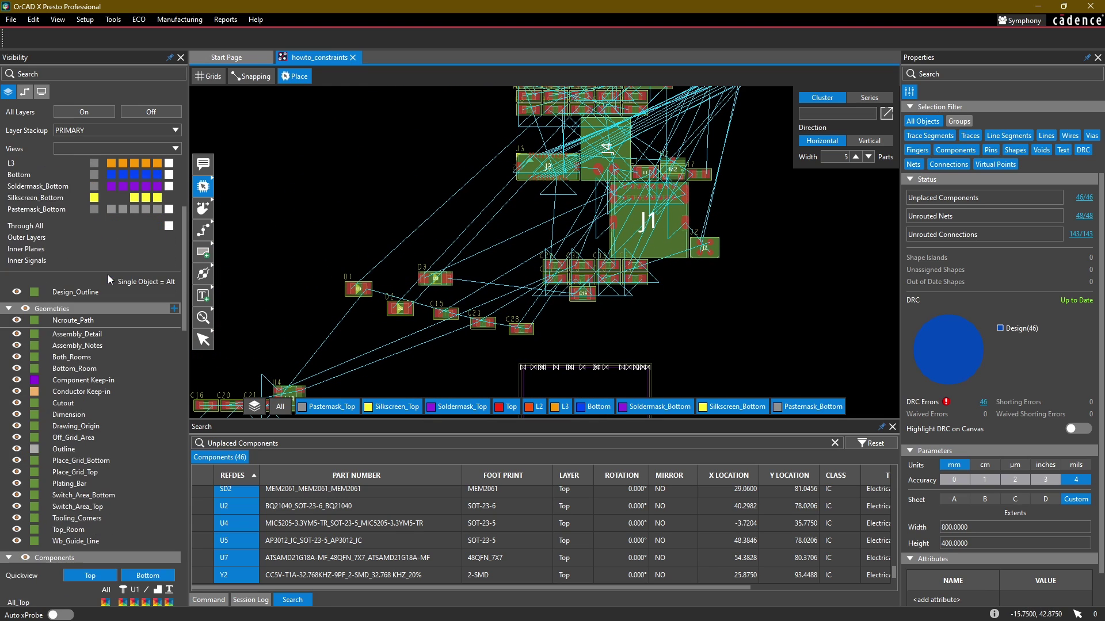
scroll(118, 382, "down", 1)
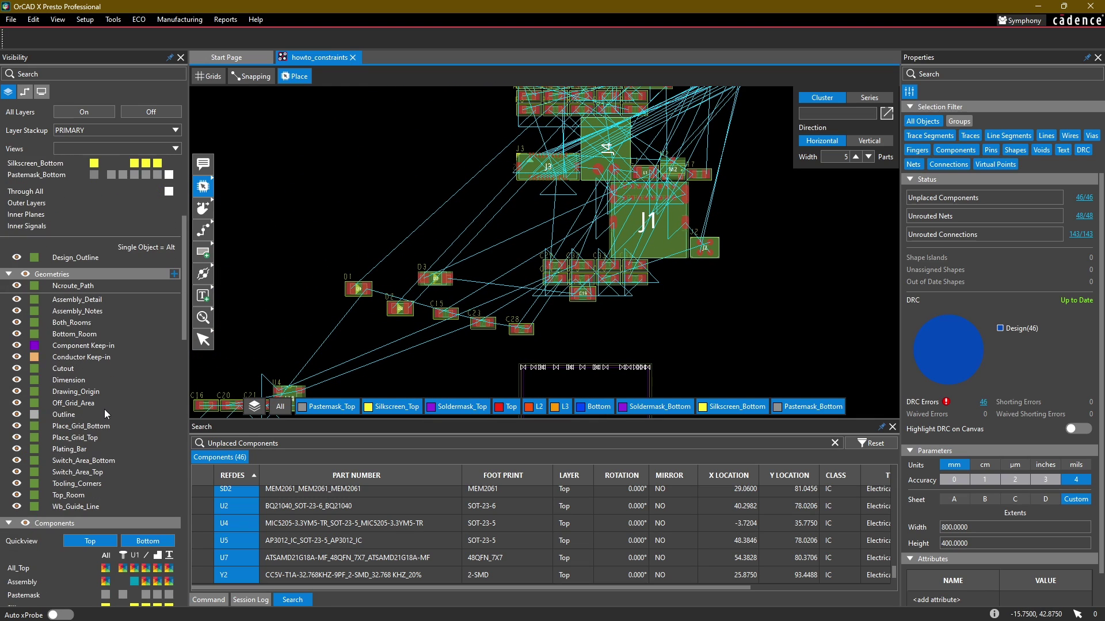
left_click(26, 274)
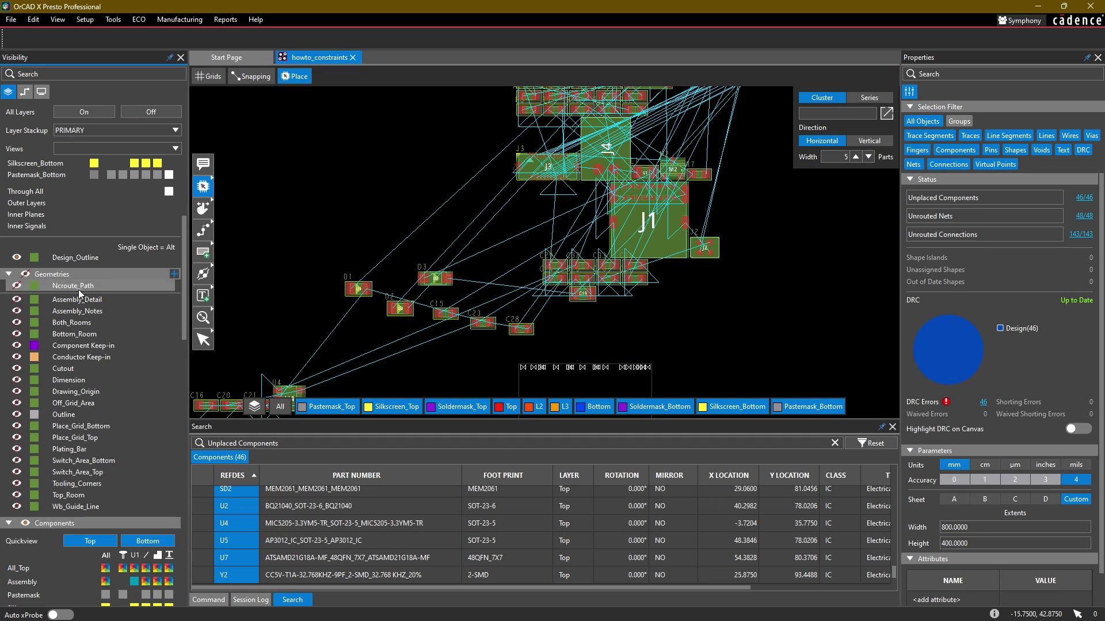
middle_click_drag(341, 282, 327, 245)
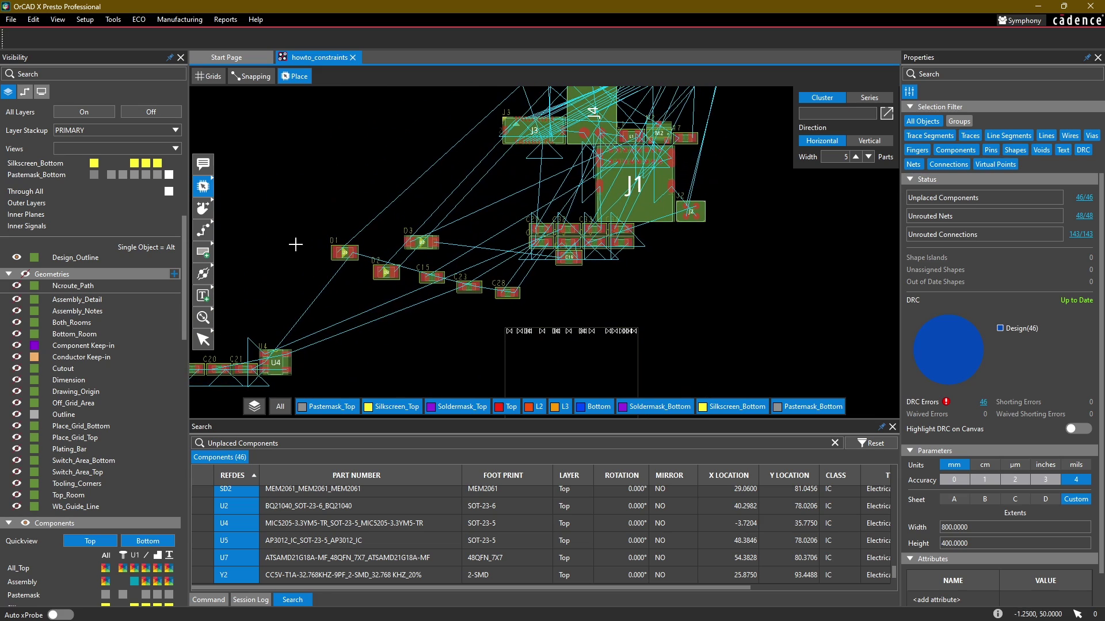
left_click(26, 273)
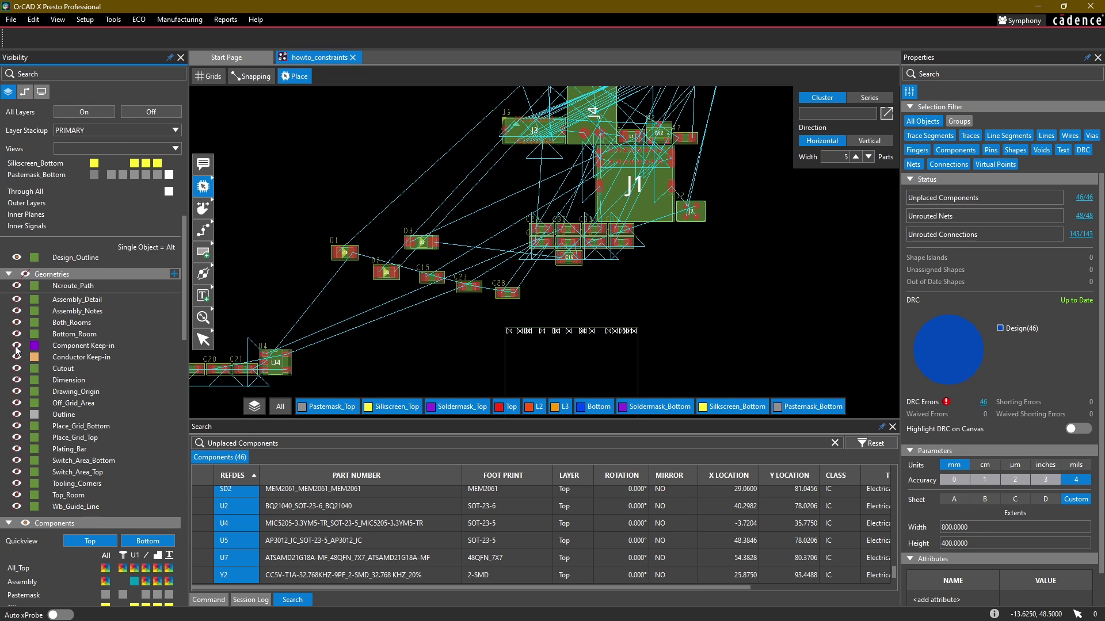
middle_click_drag(497, 335, 427, 208)
scroll(491, 205, "up", 1)
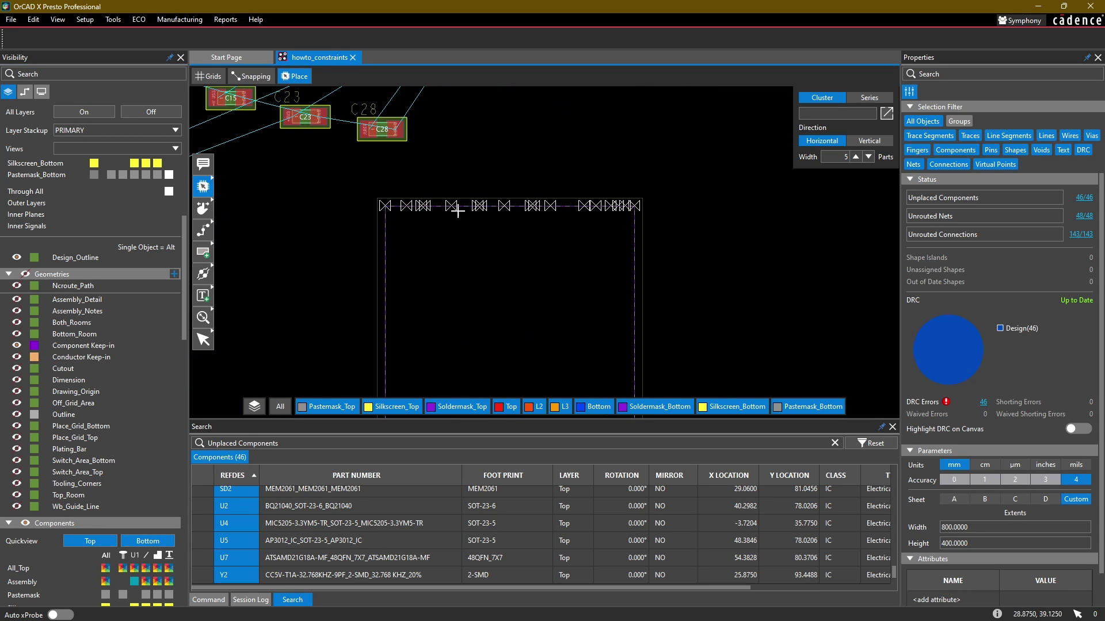
scroll(406, 228, "down", 1)
middle_click_drag(366, 120, 431, 259)
scroll(115, 321, "down", 8)
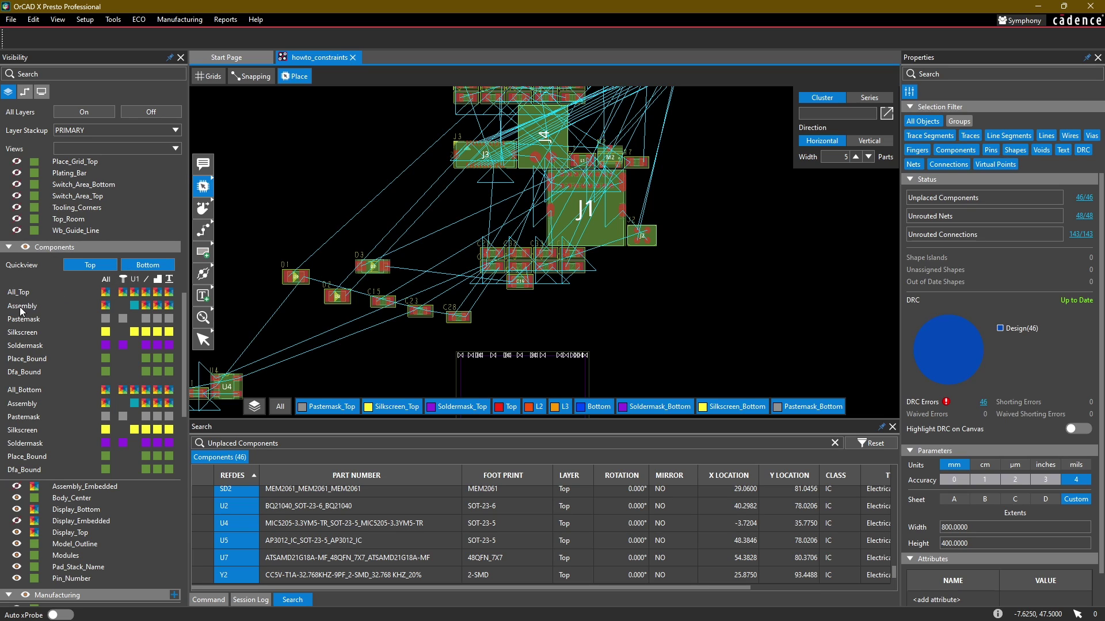
Recolour the top-side Assembly layer in the Components section to cyan.
left_click(106, 305)
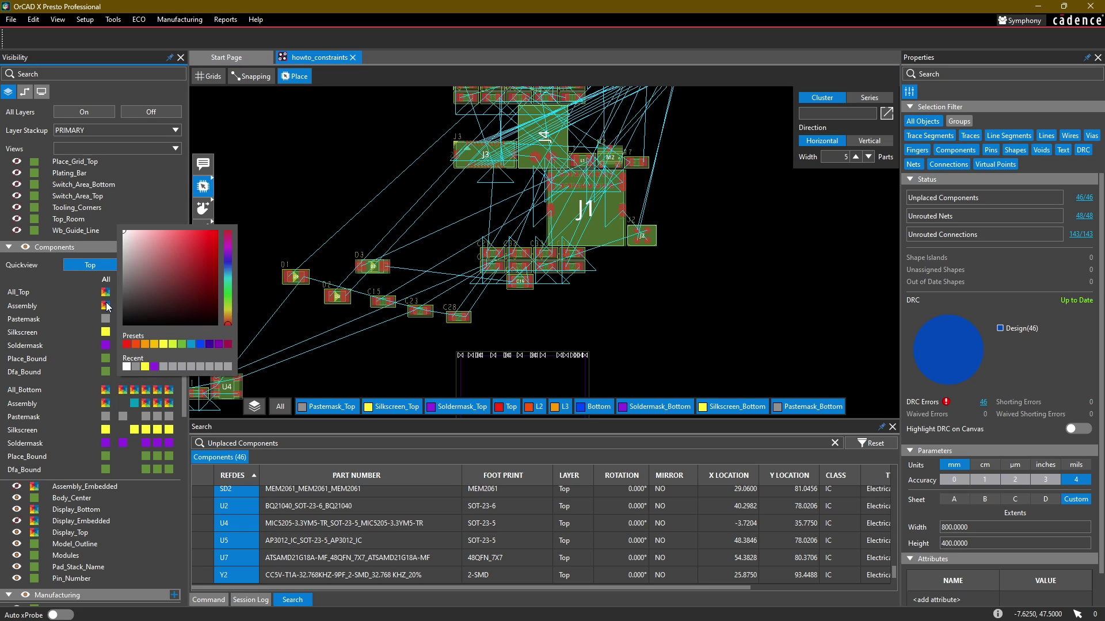
left_click(228, 275)
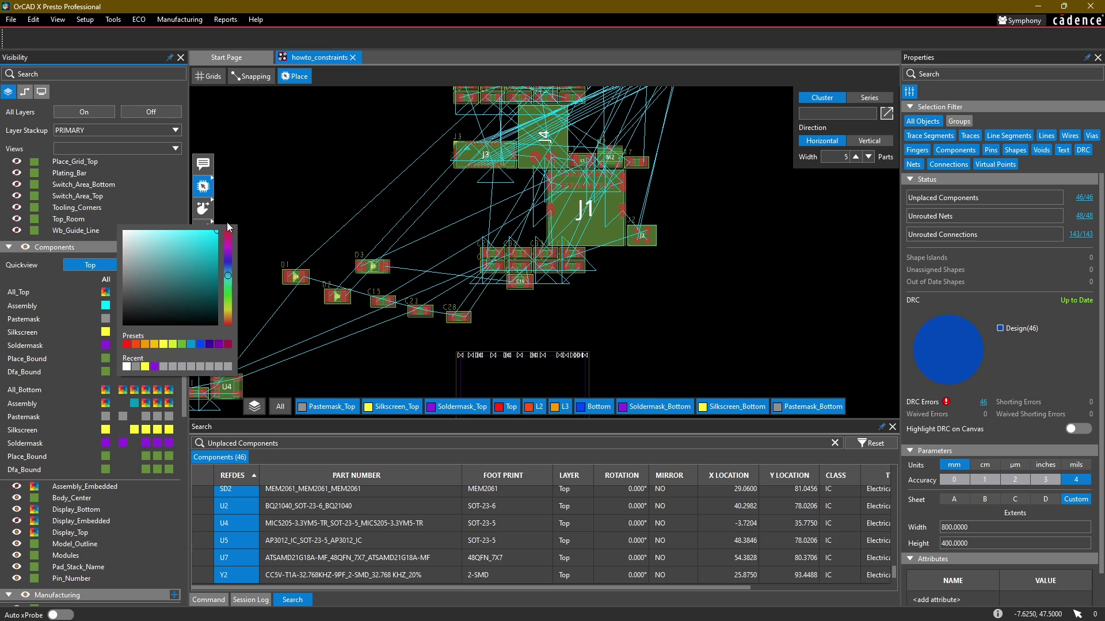
left_click(333, 169)
middle_click_drag(328, 178, 314, 212)
scroll(309, 226, "down", 1)
scroll(318, 220, "up", 1)
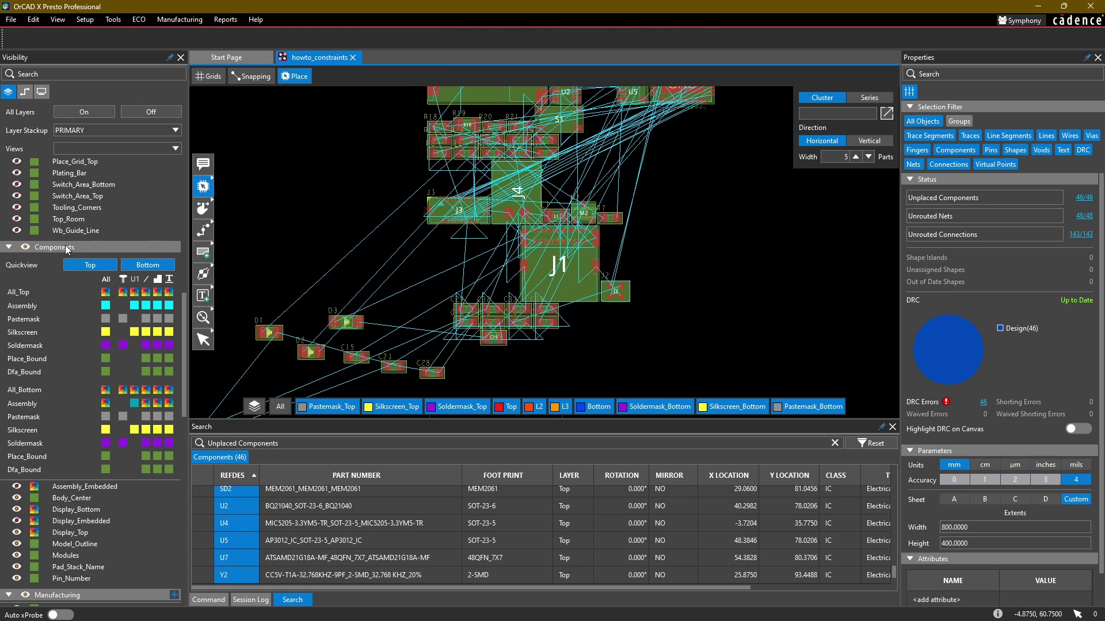
Hide the bottom-side component layers so only the top-side components are shown.
left_click(79, 266)
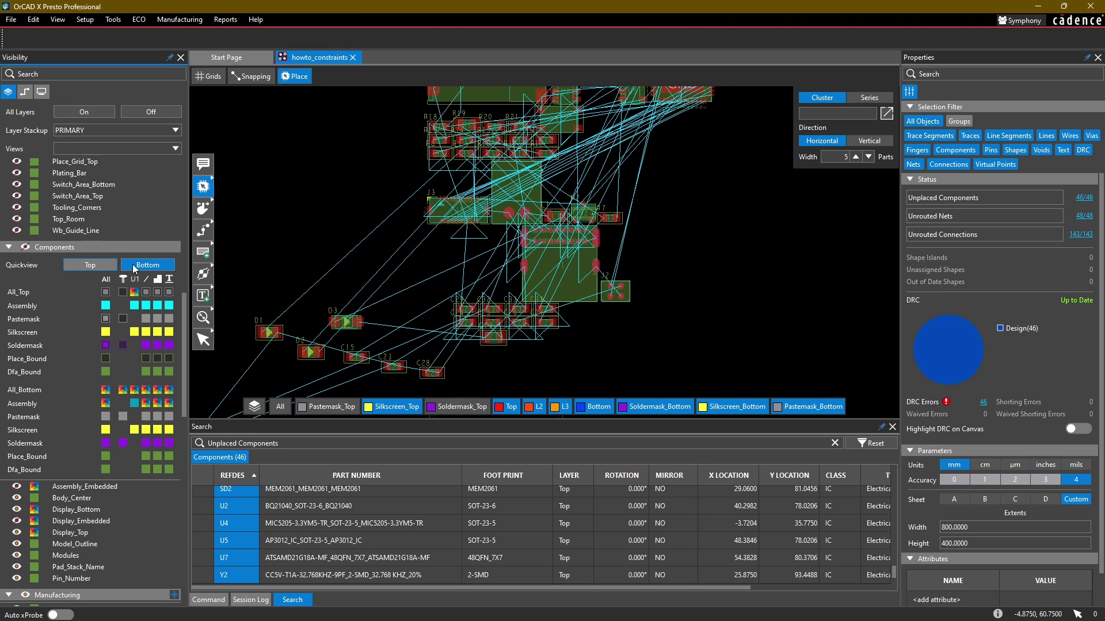
left_click(129, 265)
left_click(90, 264)
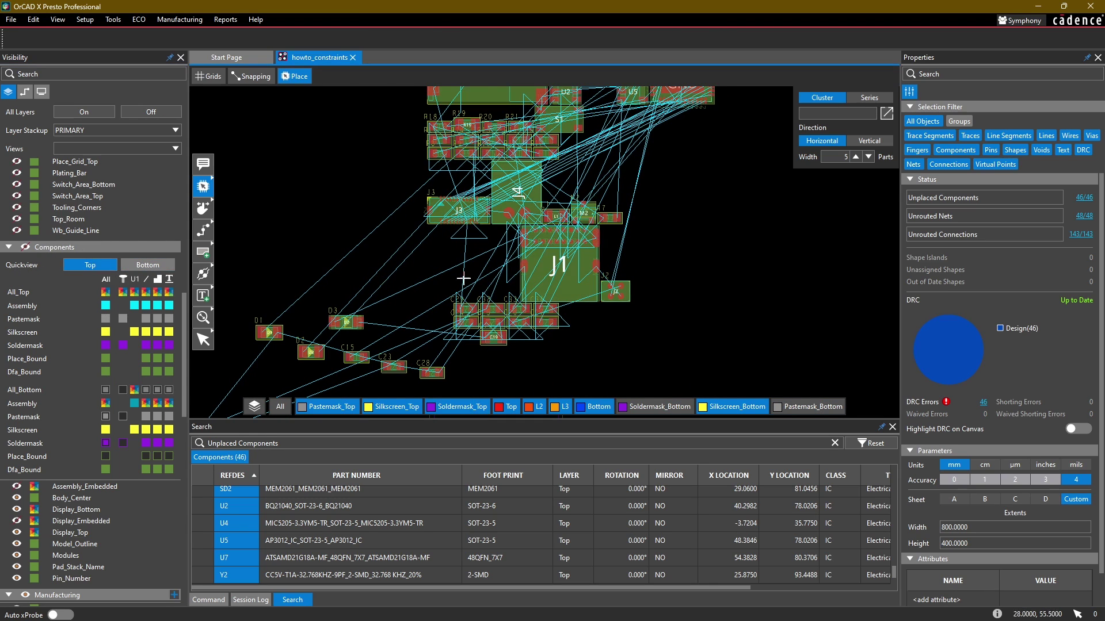
Zoom in around J1 and capacitors C26, C27, C33, C34, then select connector J2.
scroll(587, 353, "up", 3)
scroll(667, 262, "up", 2)
middle_click_drag(668, 261, 703, 136)
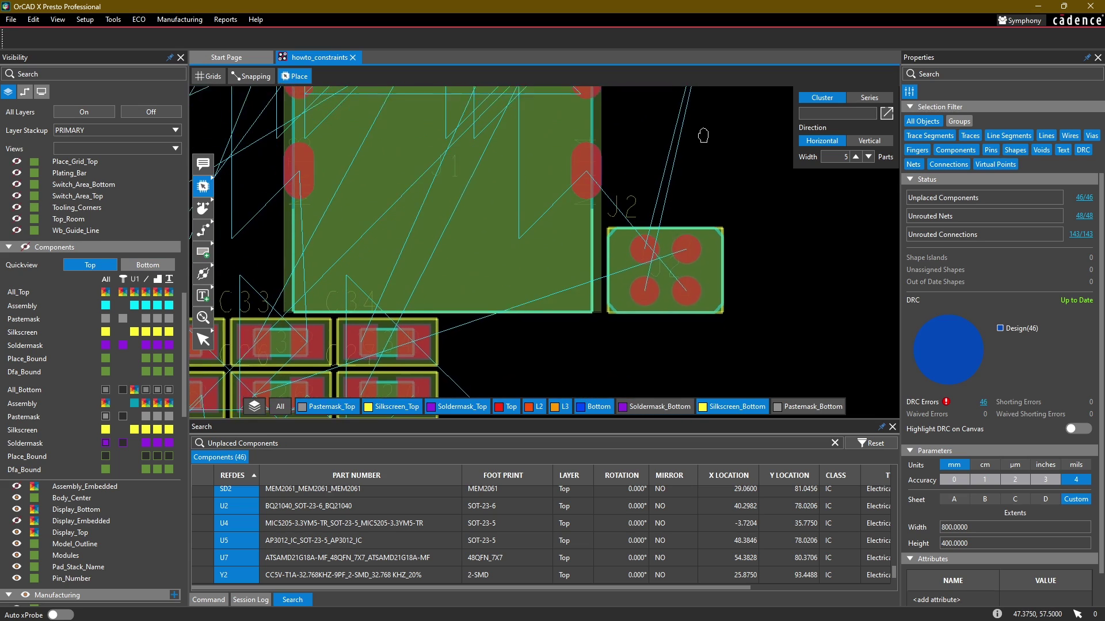
middle_click_drag(622, 339, 656, 291)
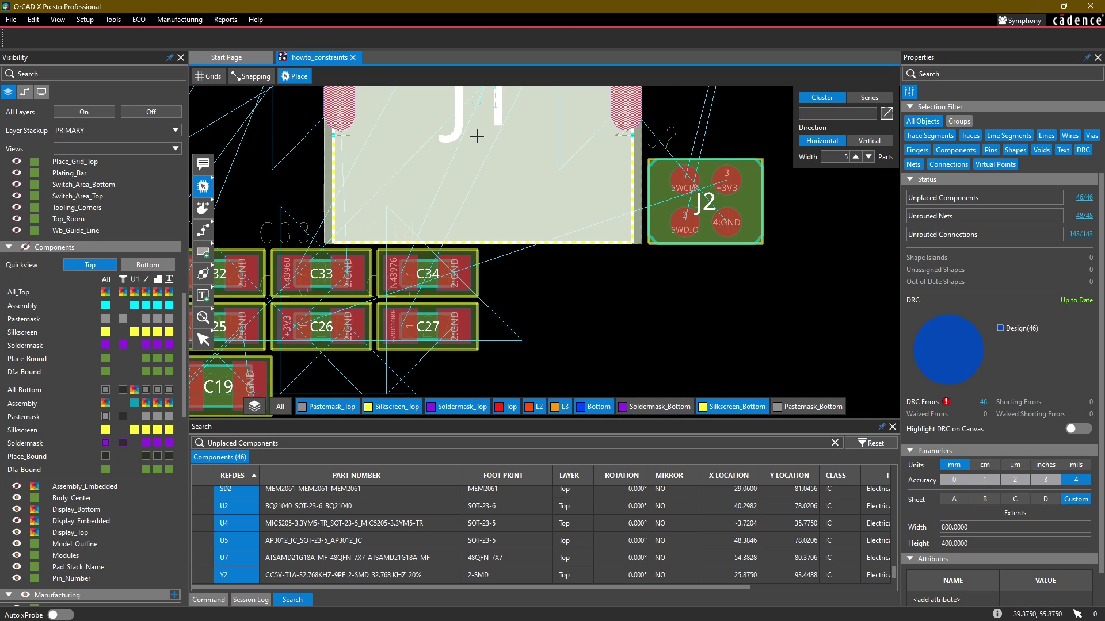
middle_click_drag(475, 137, 457, 198)
scroll(632, 345, "down", 1)
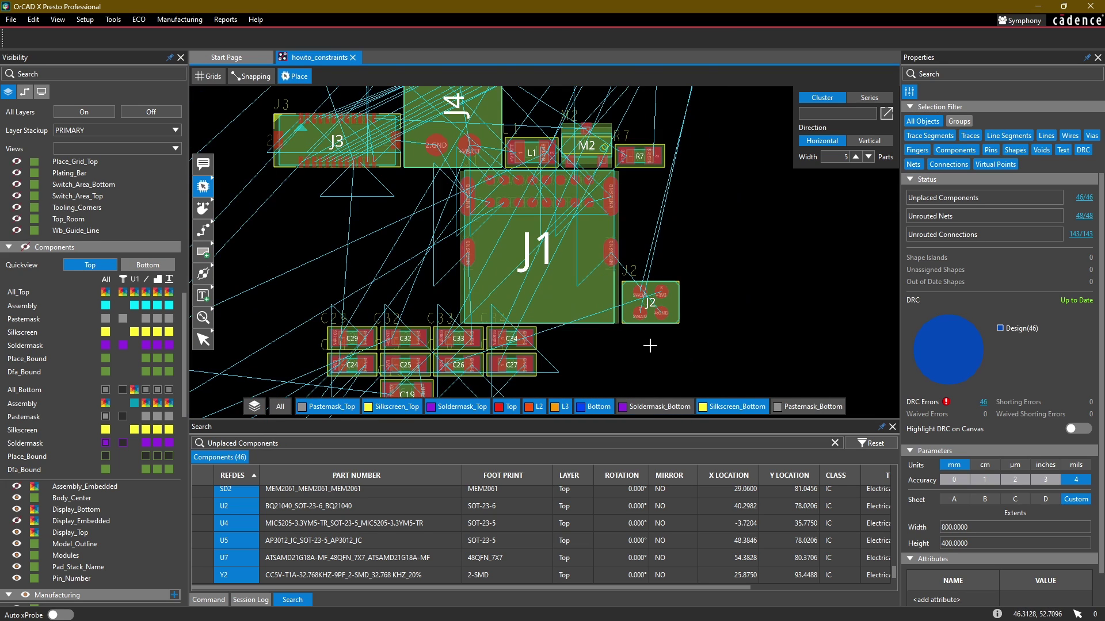
scroll(650, 342, "up", 1)
left_click(616, 186)
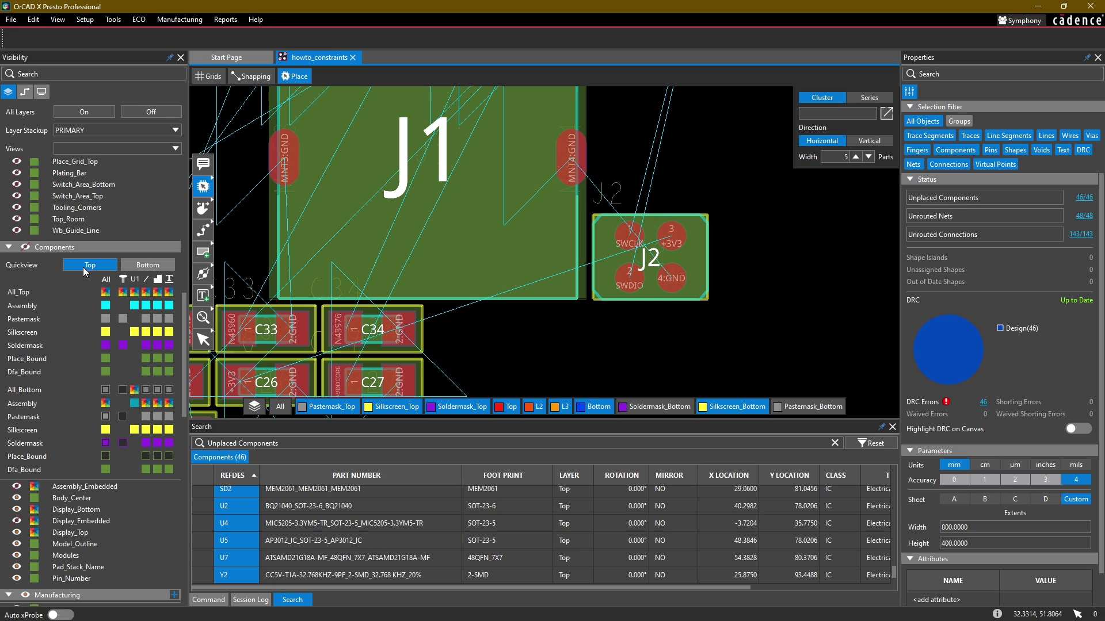
scroll(406, 243, "down", 3)
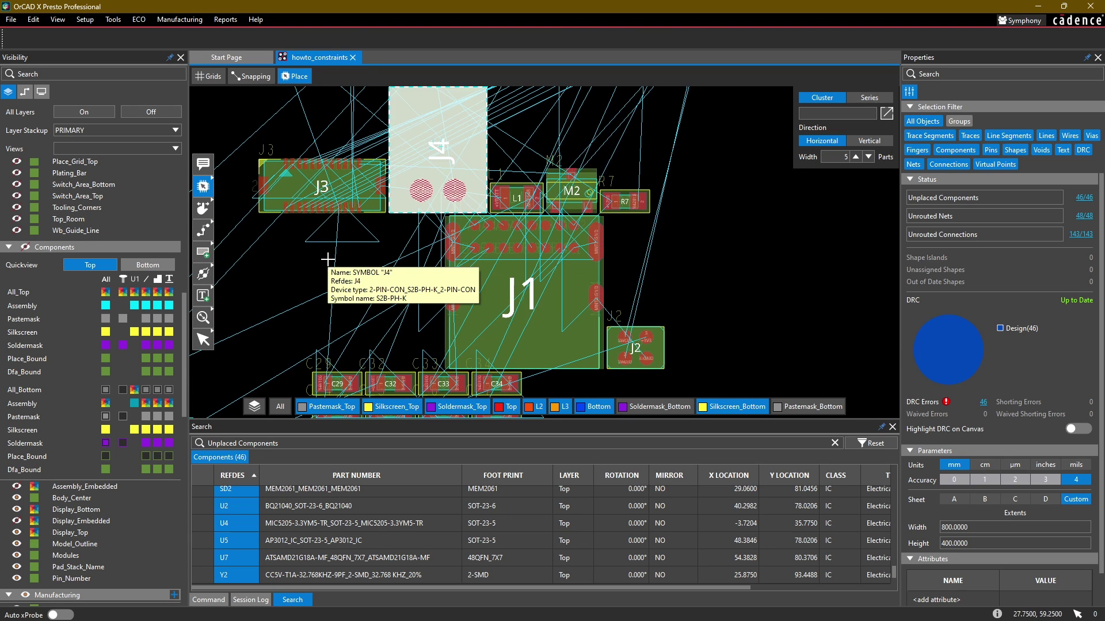
middle_click_drag(348, 266, 363, 356)
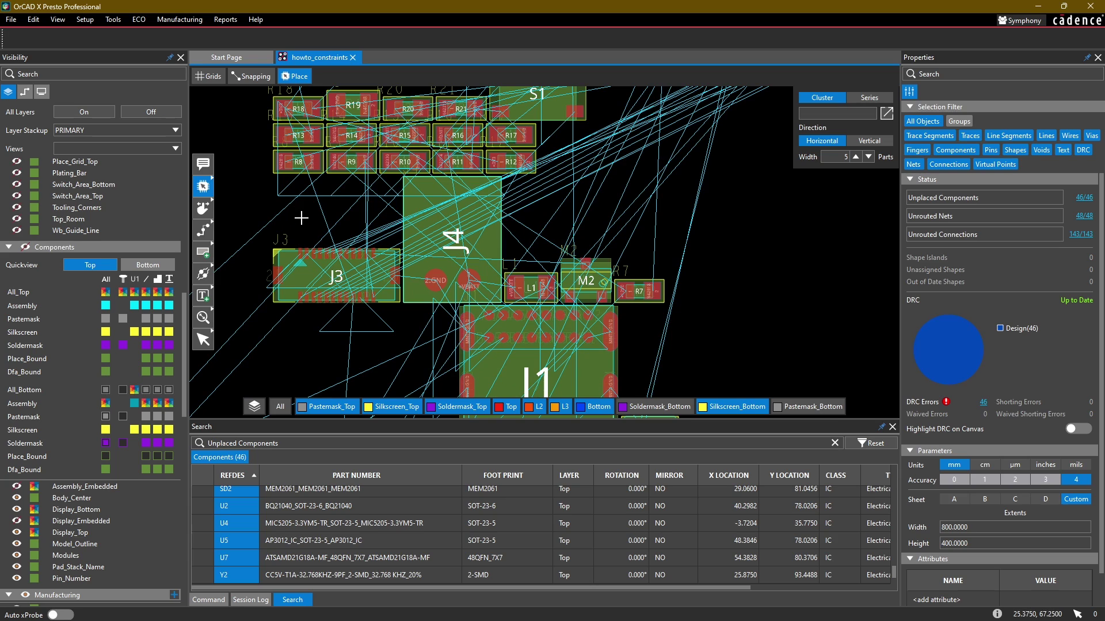
Turn on display of plated, padless, backdrill and non-plated holes.
scroll(99, 302, "down", 4)
scroll(99, 302, "down", 3)
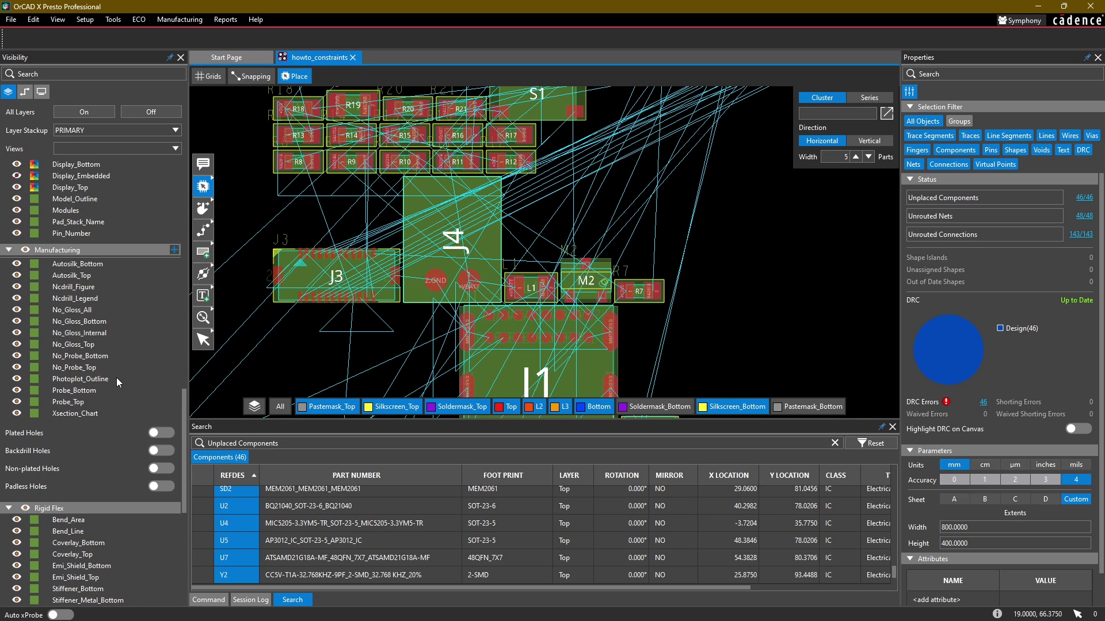
scroll(184, 440, "up", 1)
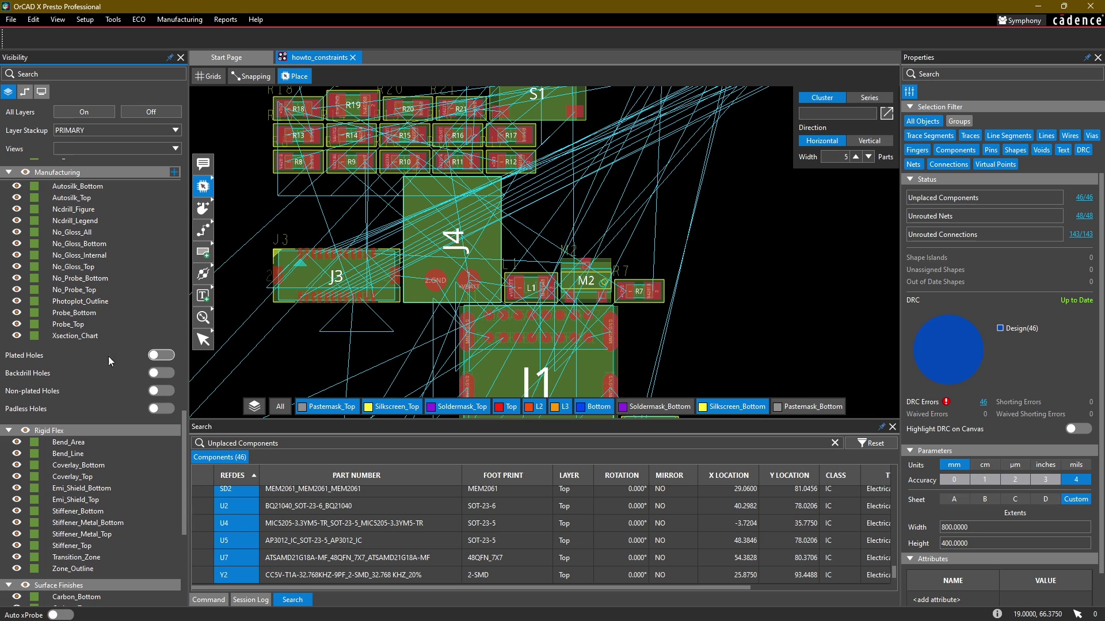
scroll(457, 292, "up", 3)
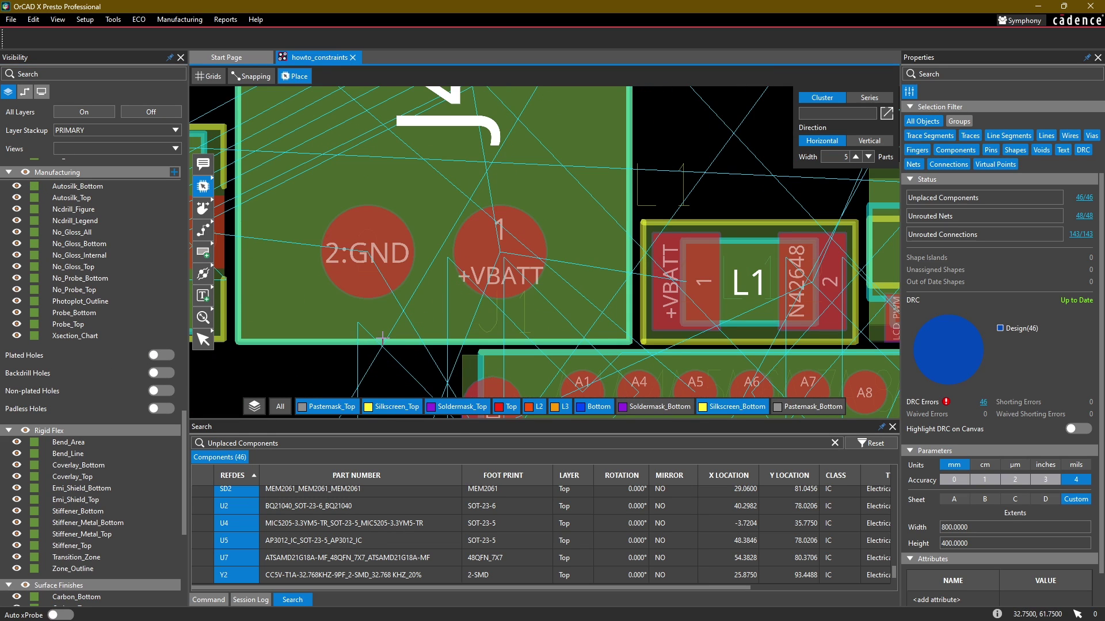
middle_click_drag(349, 352, 404, 303)
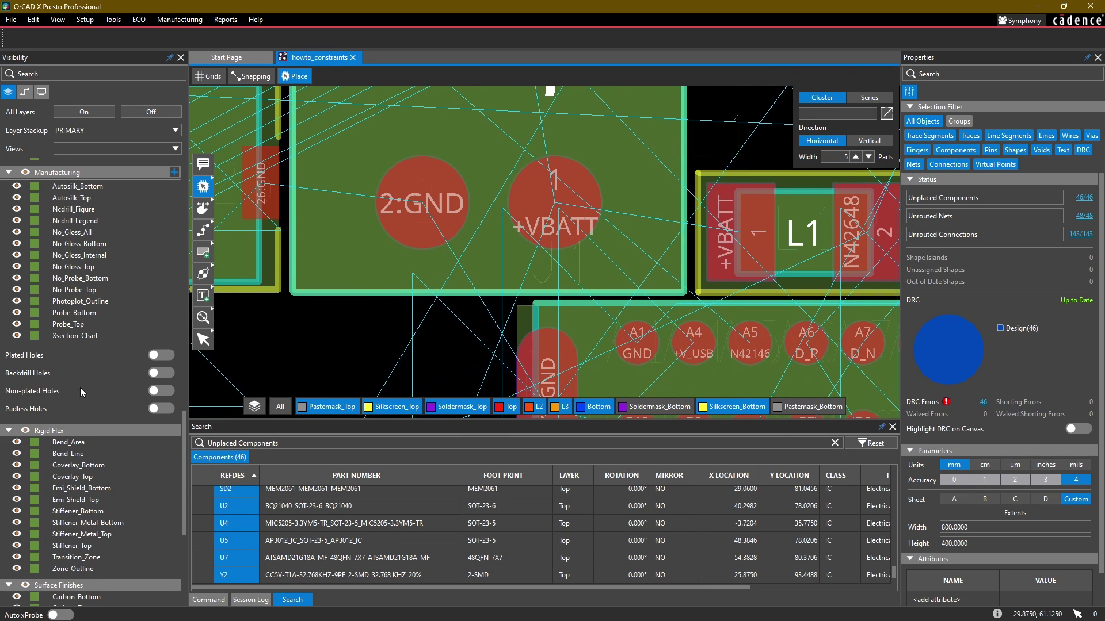
left_click(34, 410)
left_click(164, 355)
left_click(161, 373)
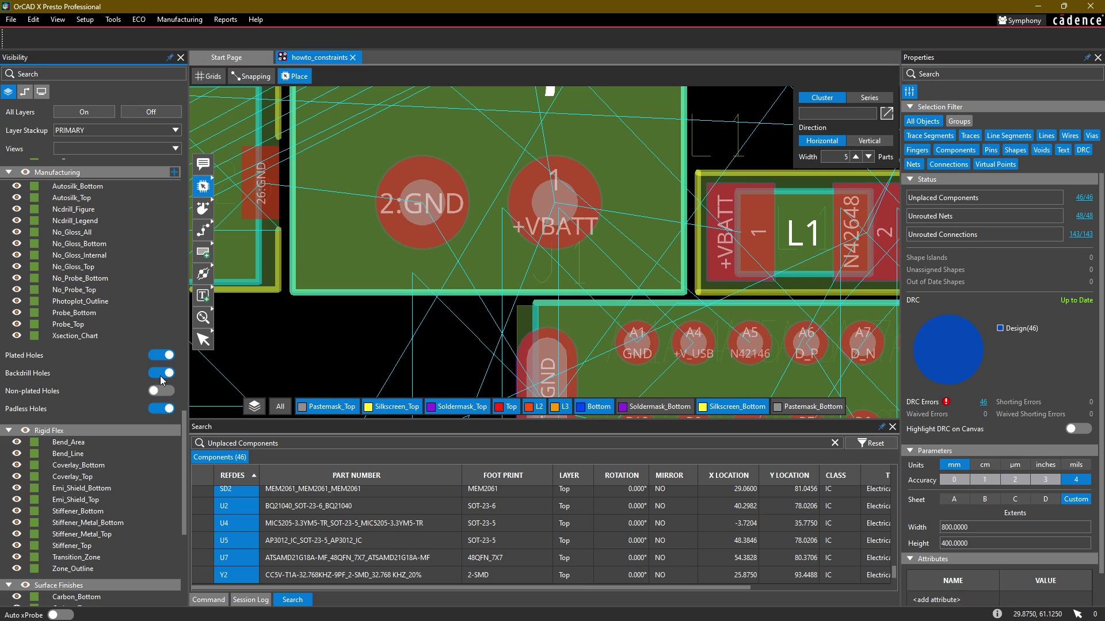
left_click(161, 390)
Collapse the Rigid Flex layer group in the Visibility panel.
middle_click_drag(396, 330, 309, 217)
scroll(322, 215, "down", 2)
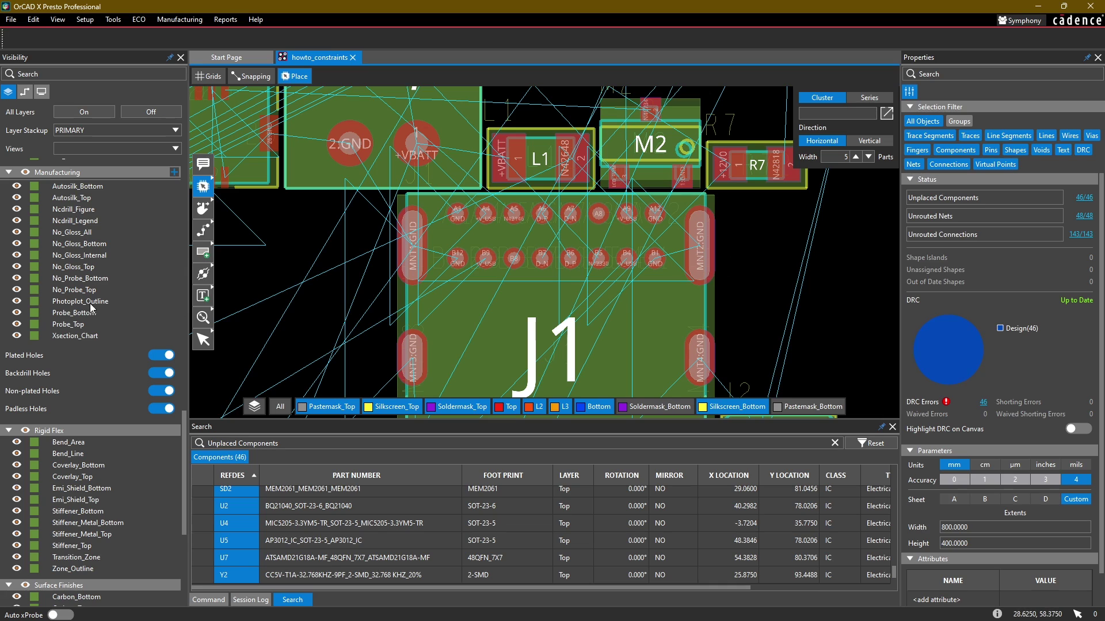
scroll(94, 311, "down", 6)
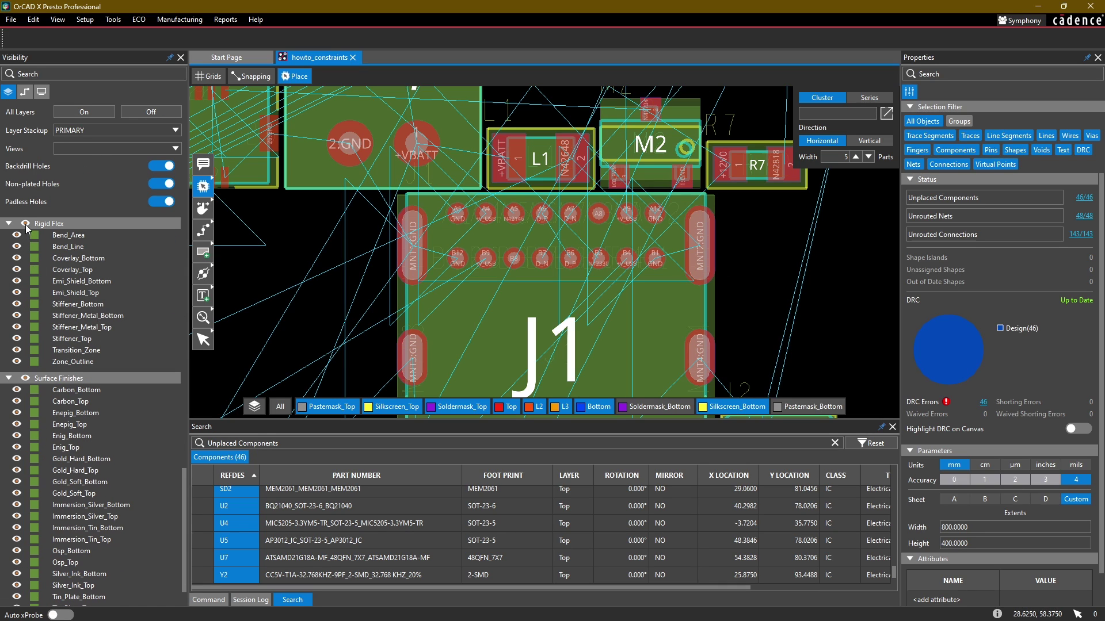
left_click(25, 224)
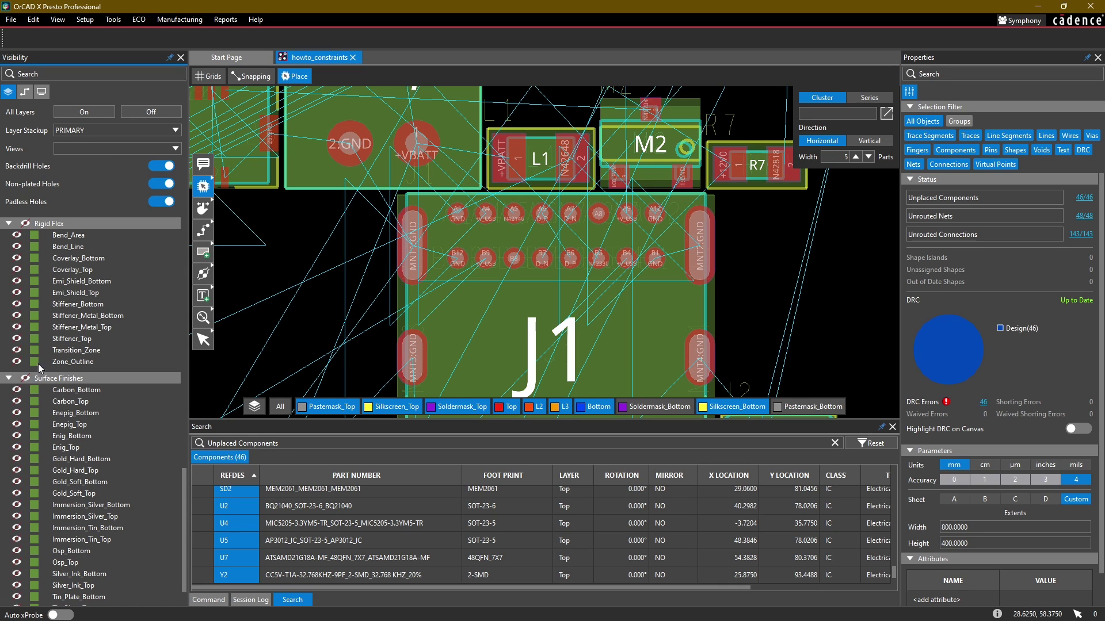
left_click(9, 224)
Collapse the Surface Finishes group and return the Visibility panel to Objects & Areas.
left_click(8, 350)
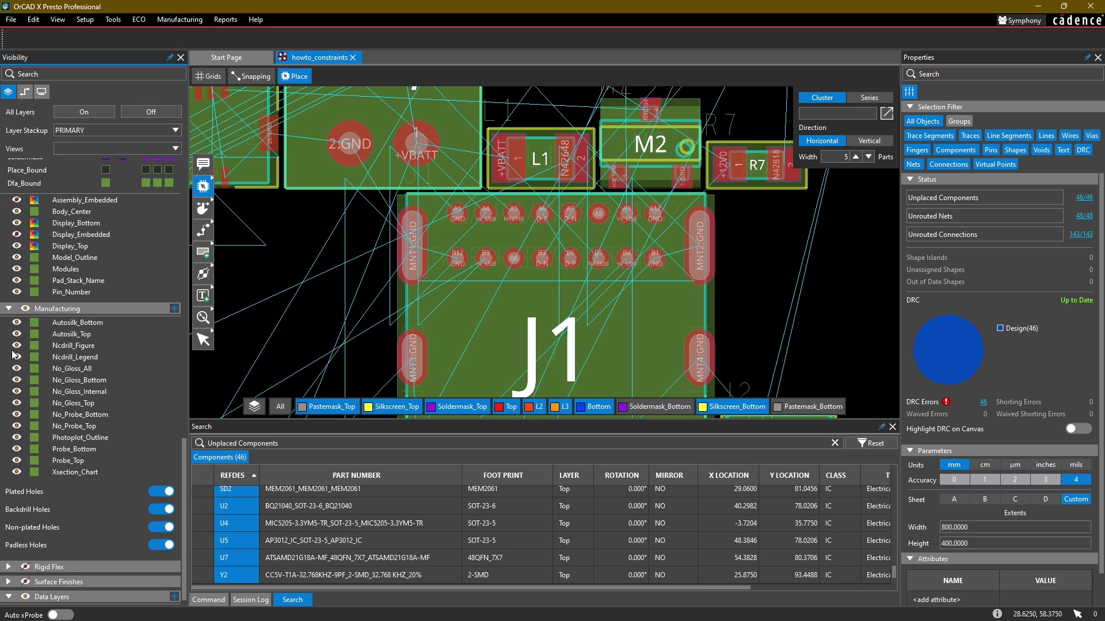
scroll(43, 347, "down", 8)
scroll(55, 374, "up", 3)
scroll(56, 374, "up", 7)
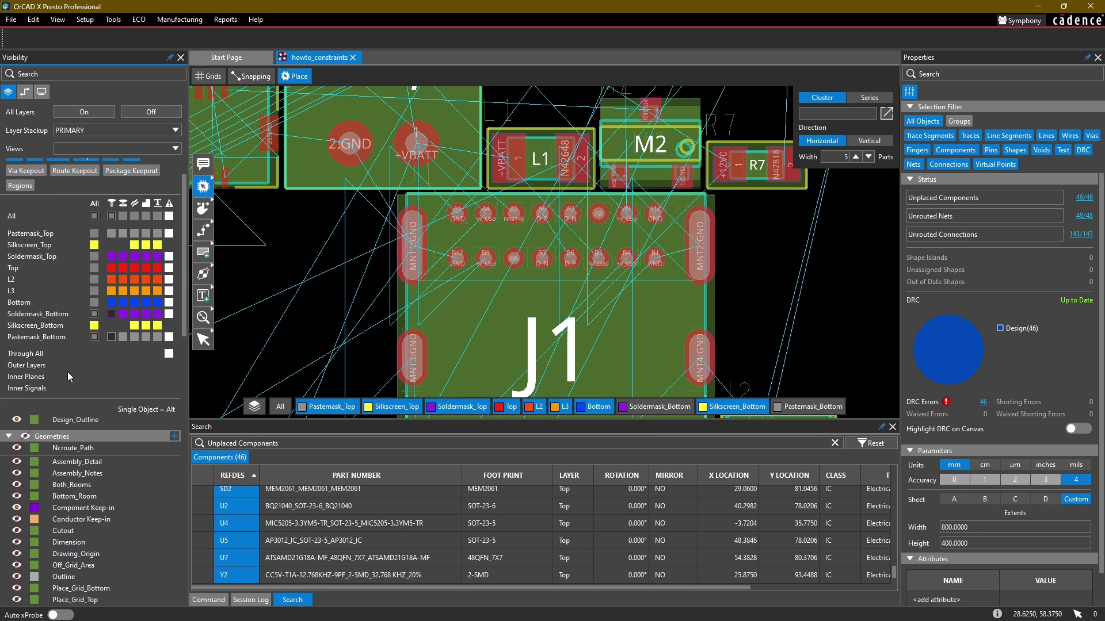
scroll(322, 312, "down", 5)
Zoom out and centre the board outline with the part clusters above it.
middle_click_drag(285, 301, 431, 289)
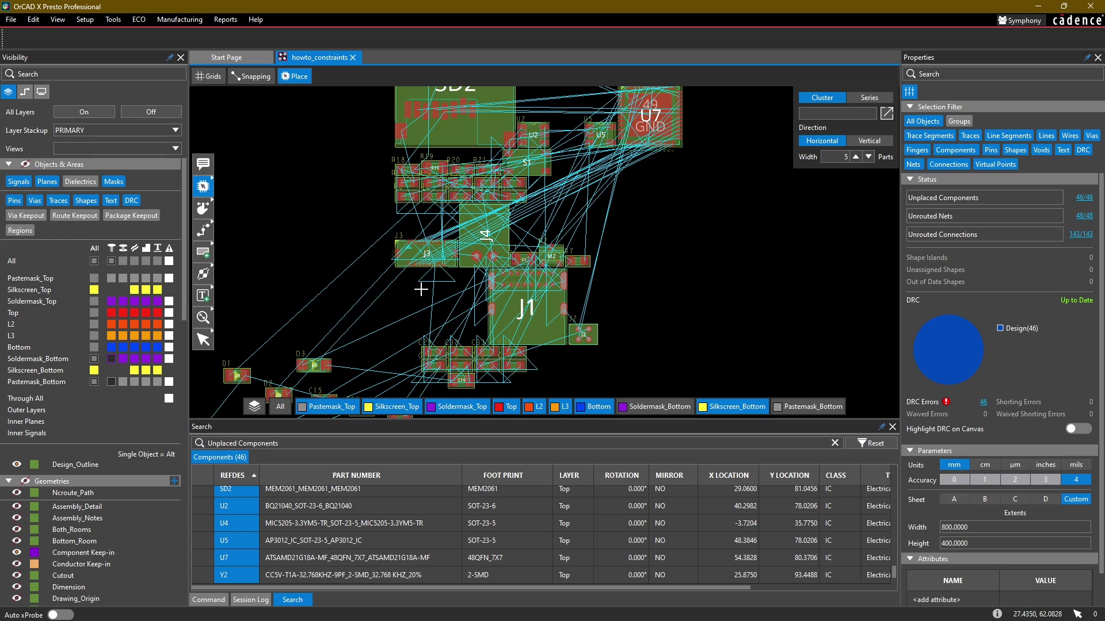
scroll(370, 302, "down", 4)
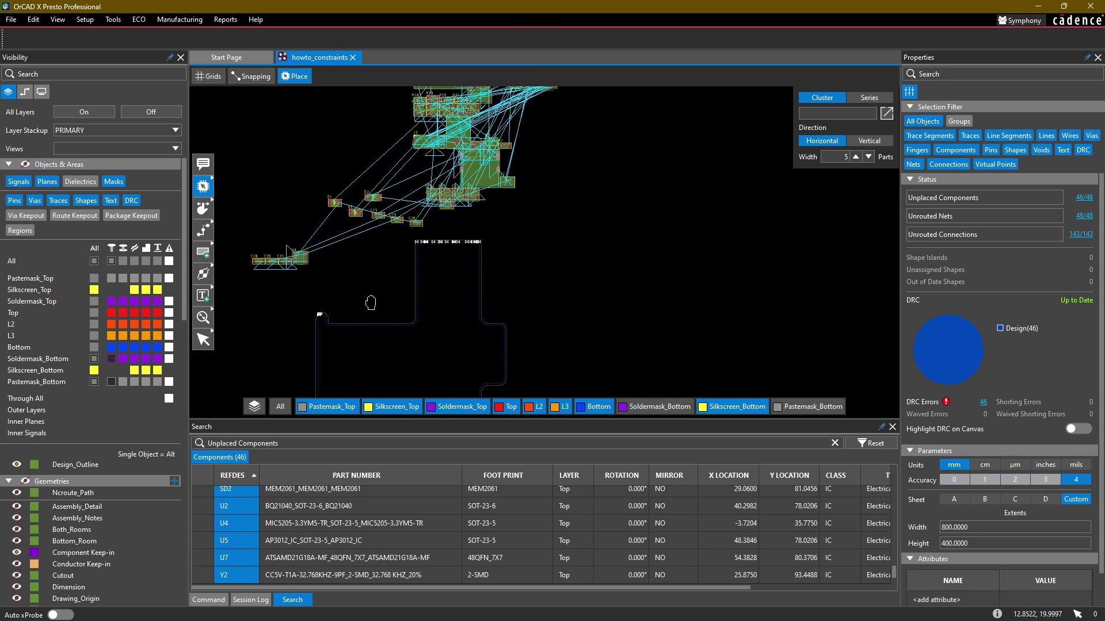
middle_click_drag(370, 302, 388, 294)
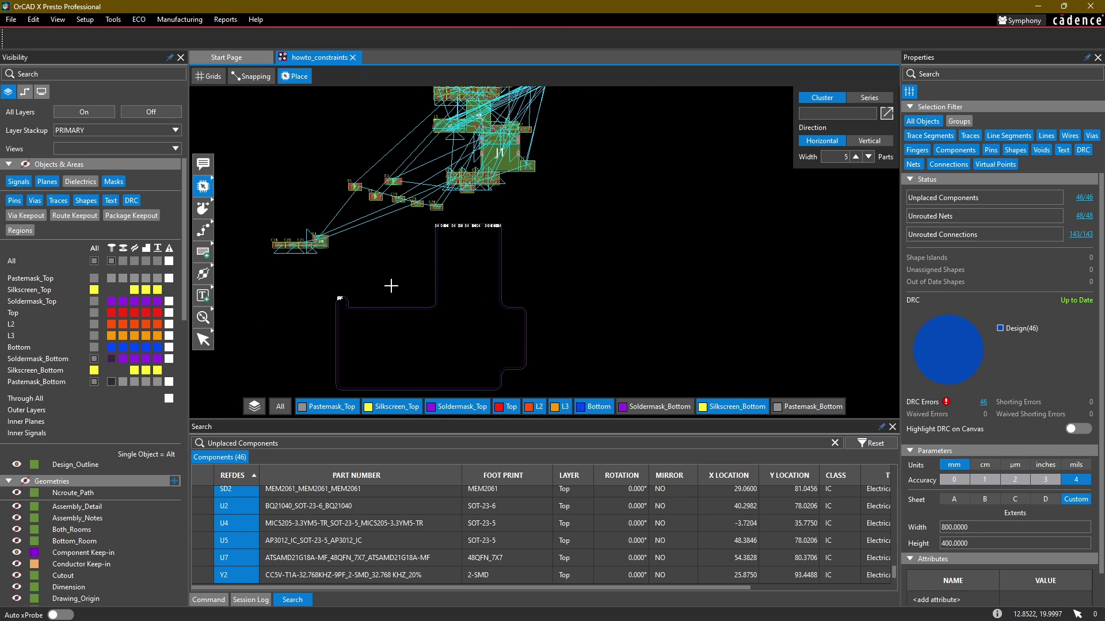